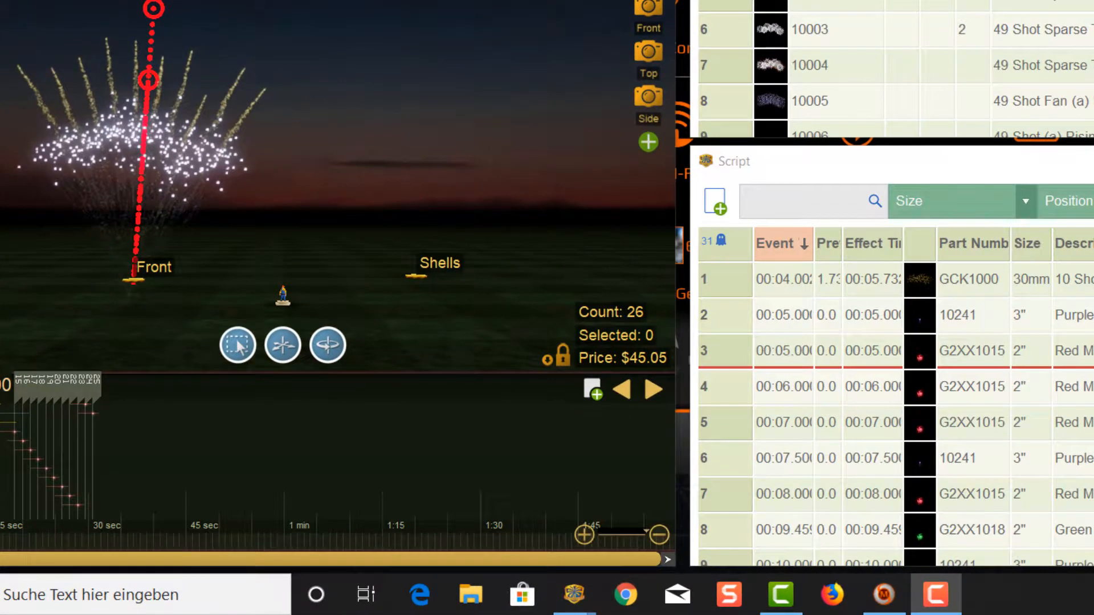
Step: Play the show preview, pausing and resuming it, and stop at 00:23.399
click(45, 414)
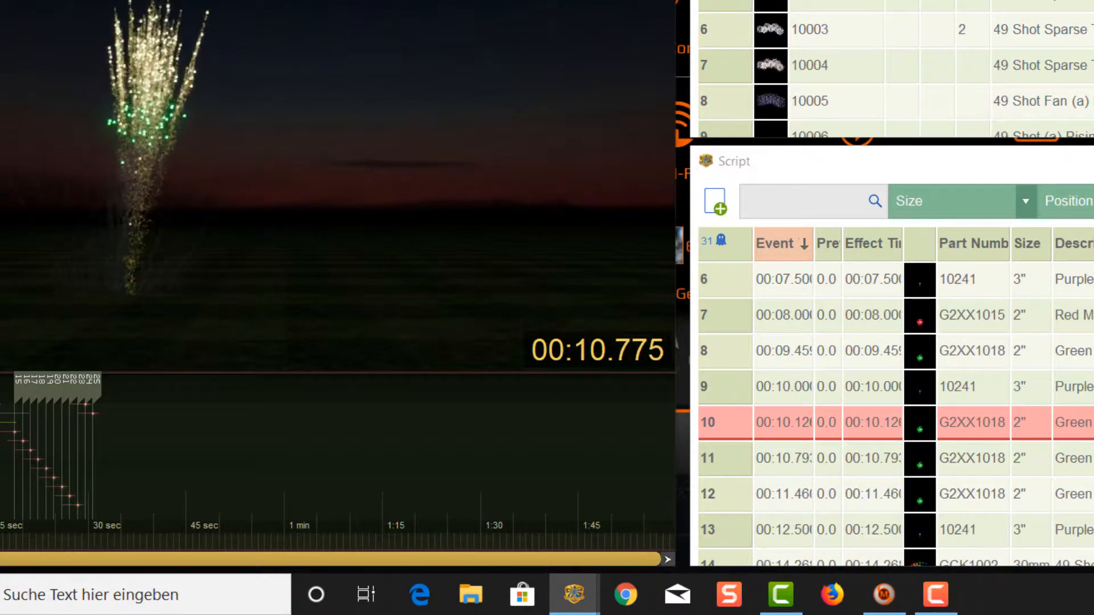
key(space)
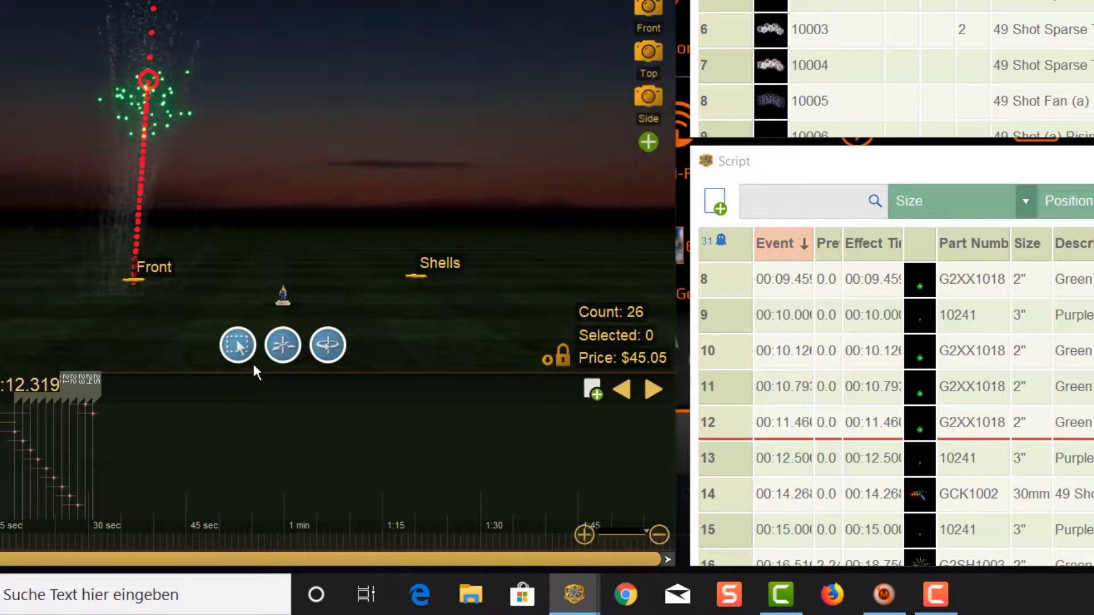
key(space)
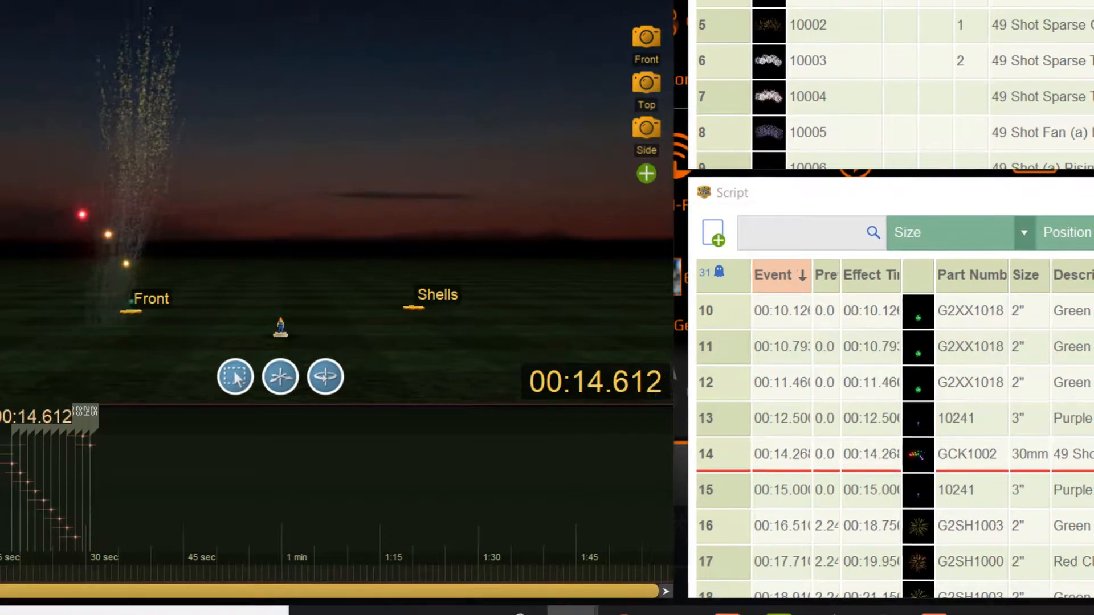
key(space)
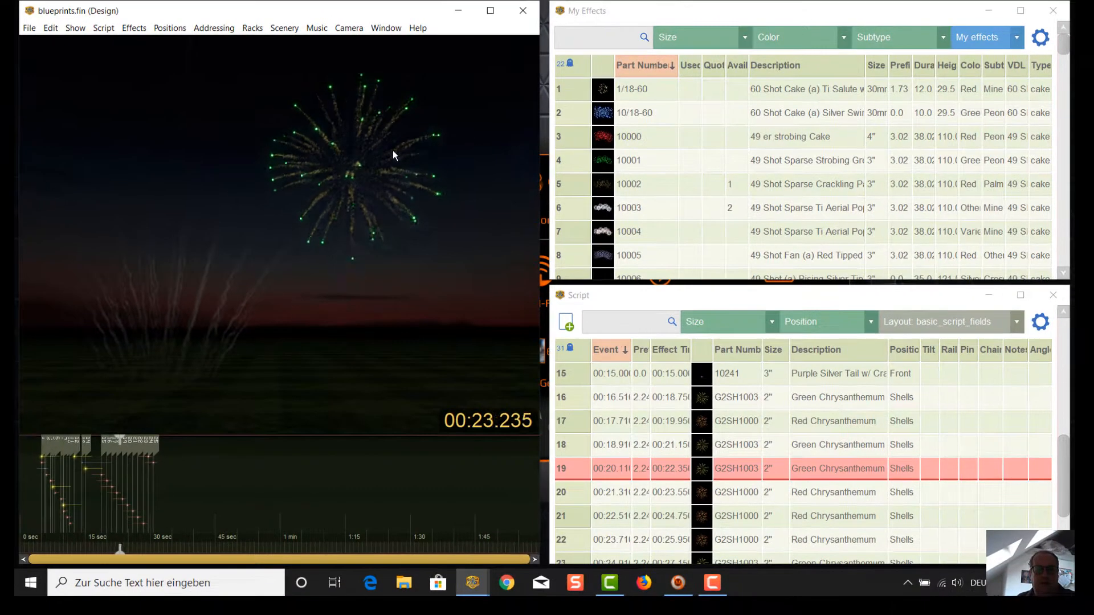
key(space)
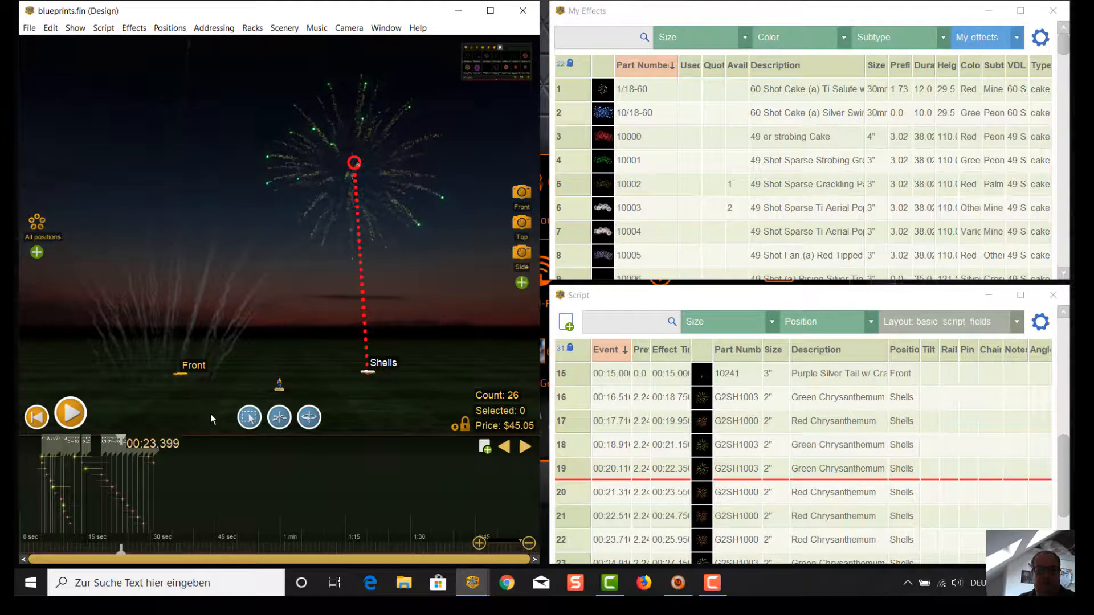
click(214, 28)
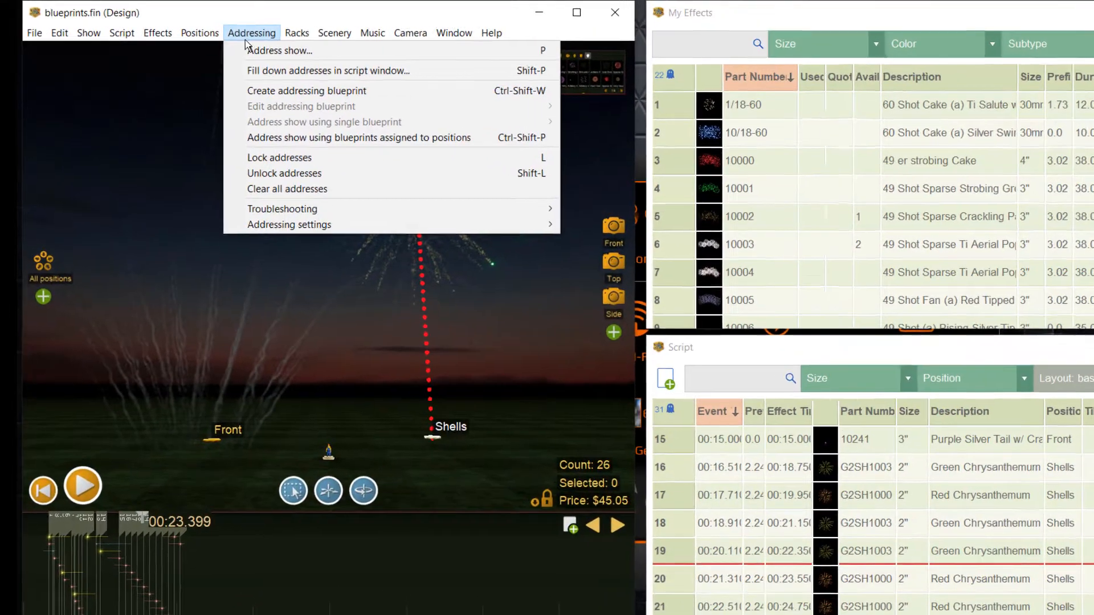
click(214, 41)
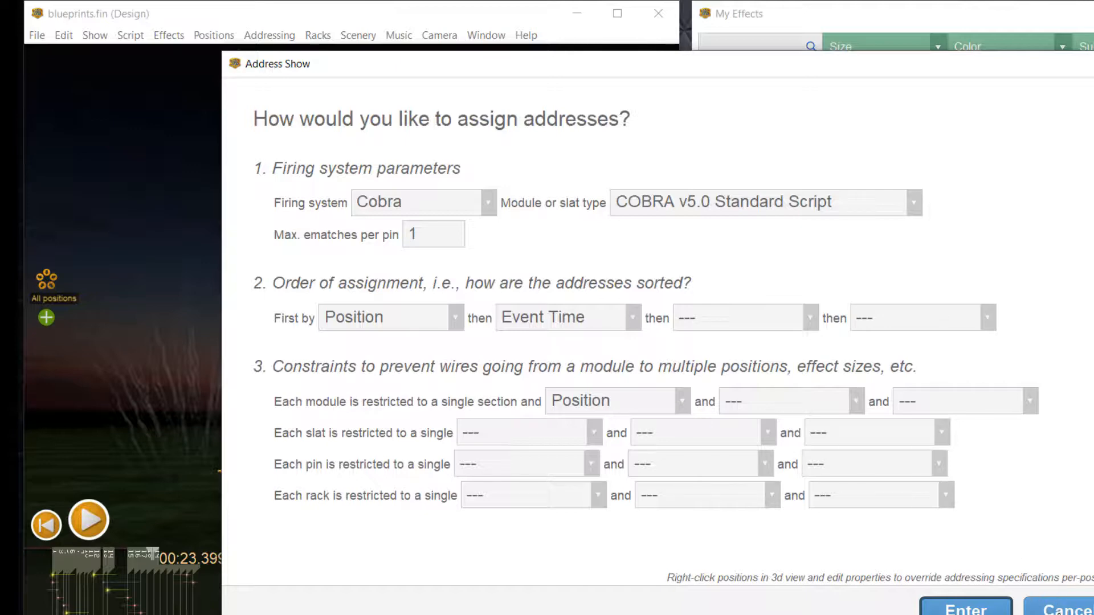
click(1064, 611)
scroll(993, 568, up, 2)
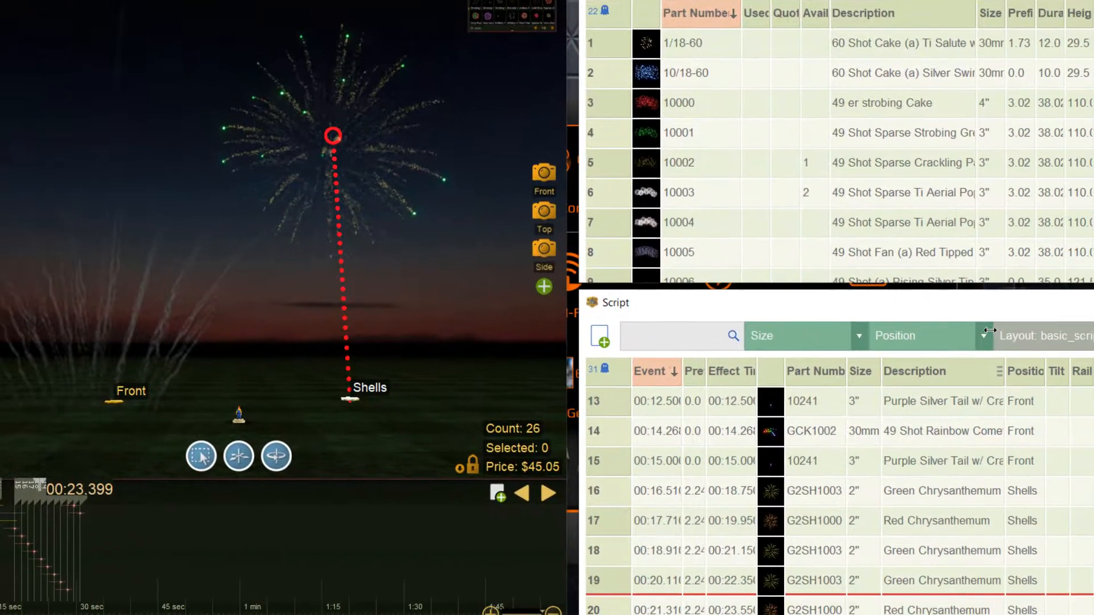
Step: Filter the Script list to show only the Front position's cues
click(984, 336)
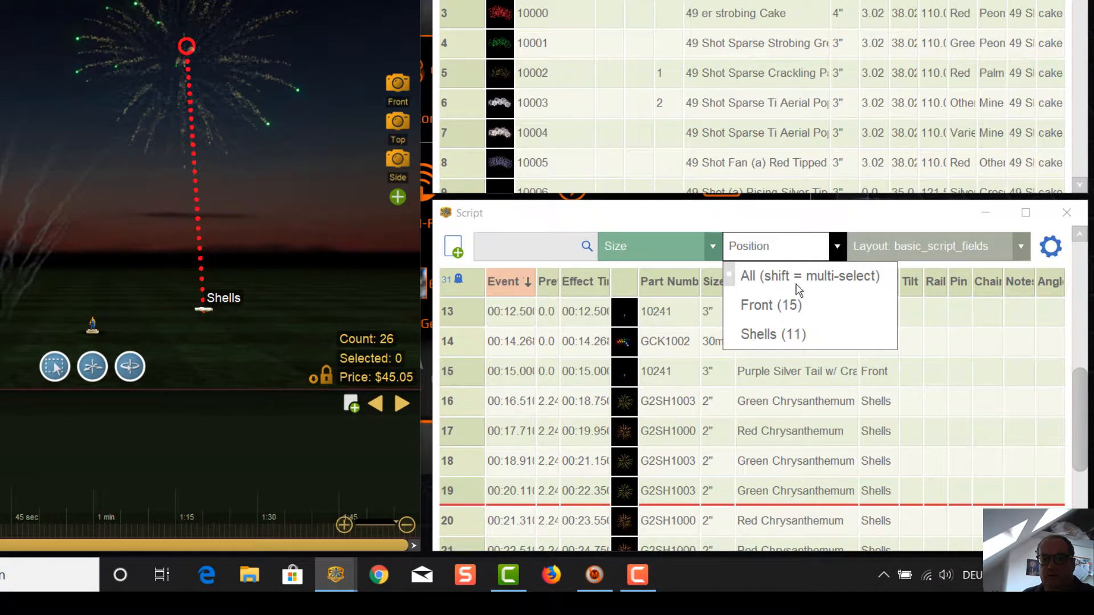
click(761, 299)
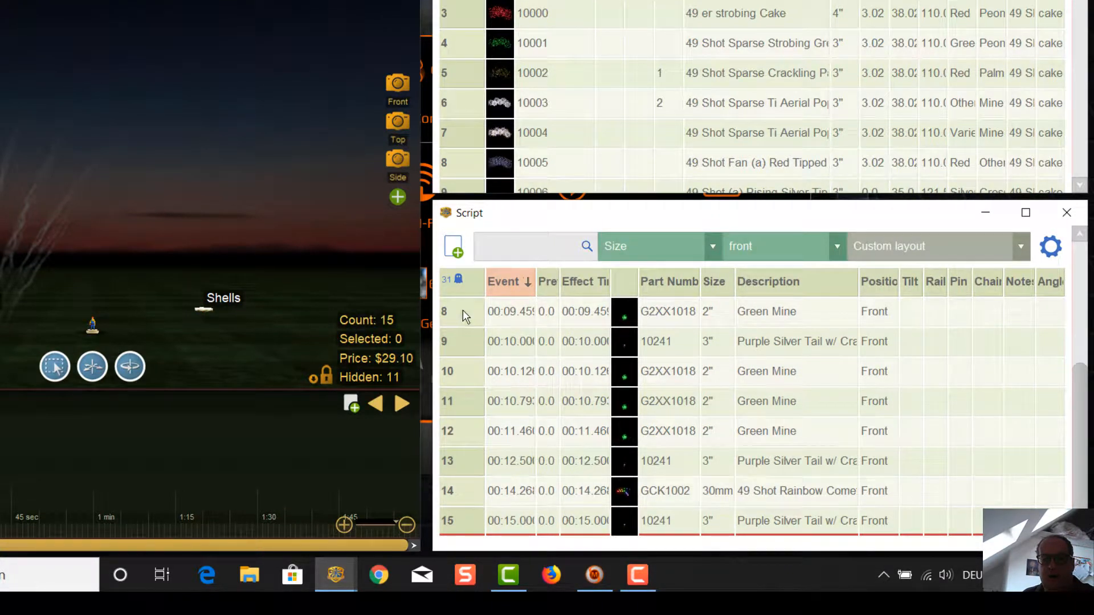
scroll(462, 317, up, 7)
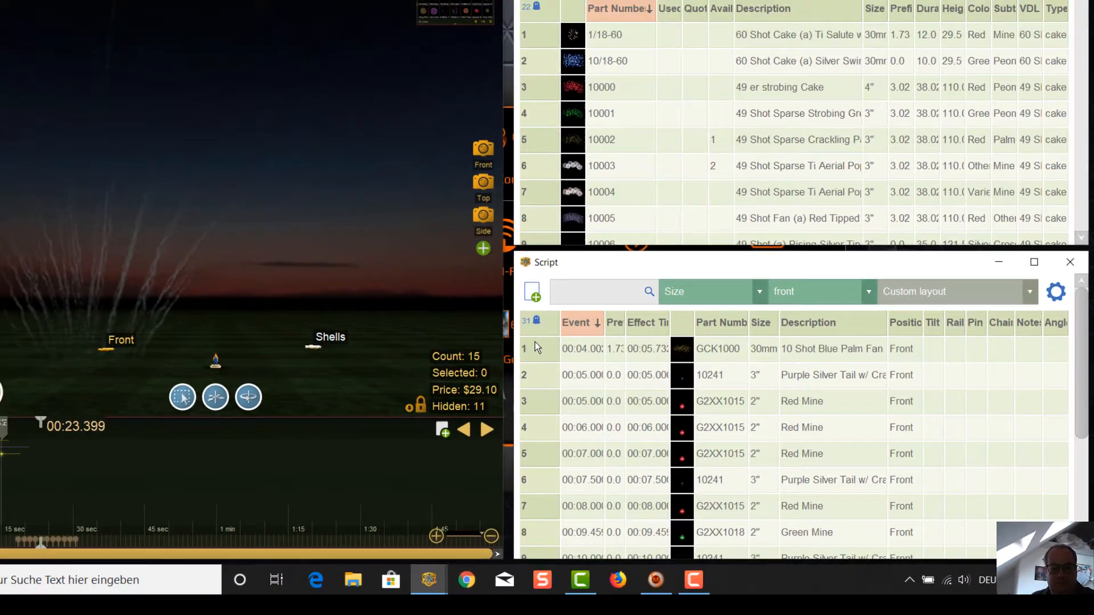
Step: Select all 15 Front cues, open Fill down addresses, and cancel without applying
click(535, 348)
scroll(535, 353, down, 7)
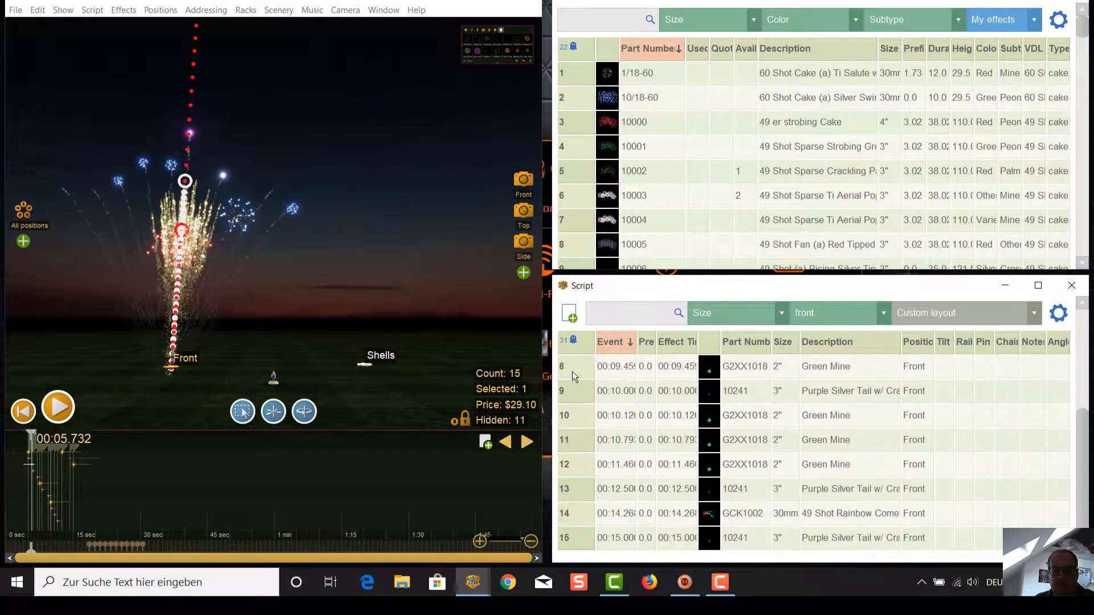
shift+click(573, 533)
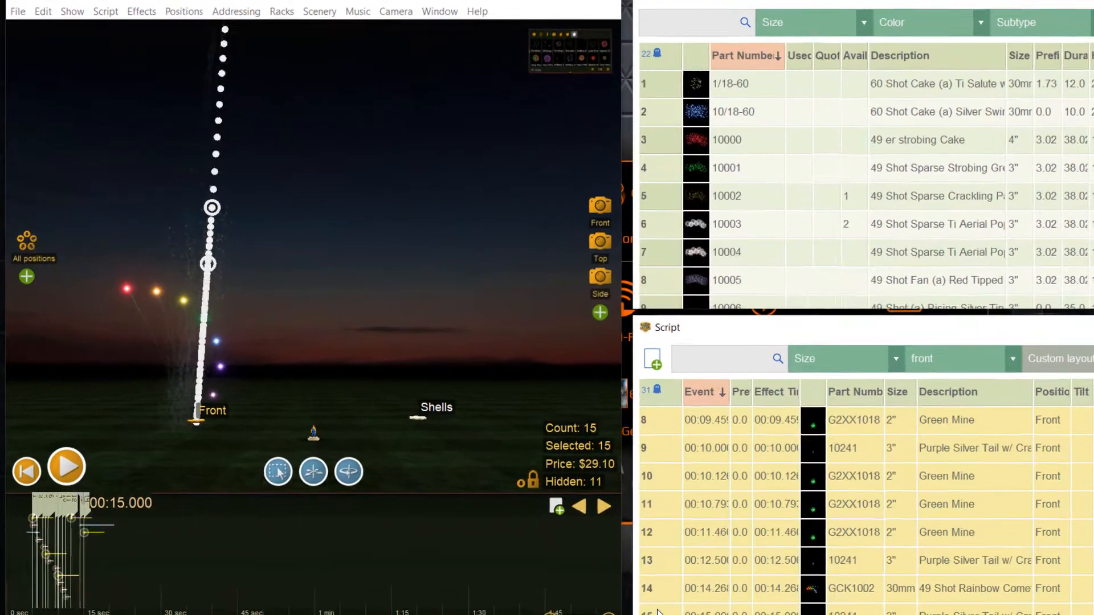
click(261, 13)
click(294, 50)
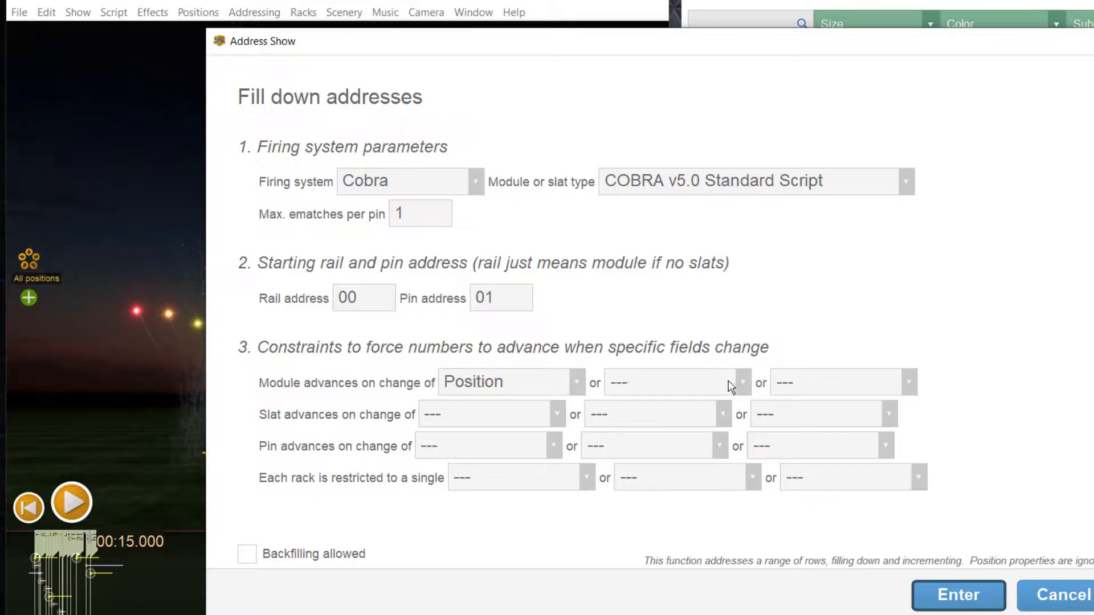
click(1086, 596)
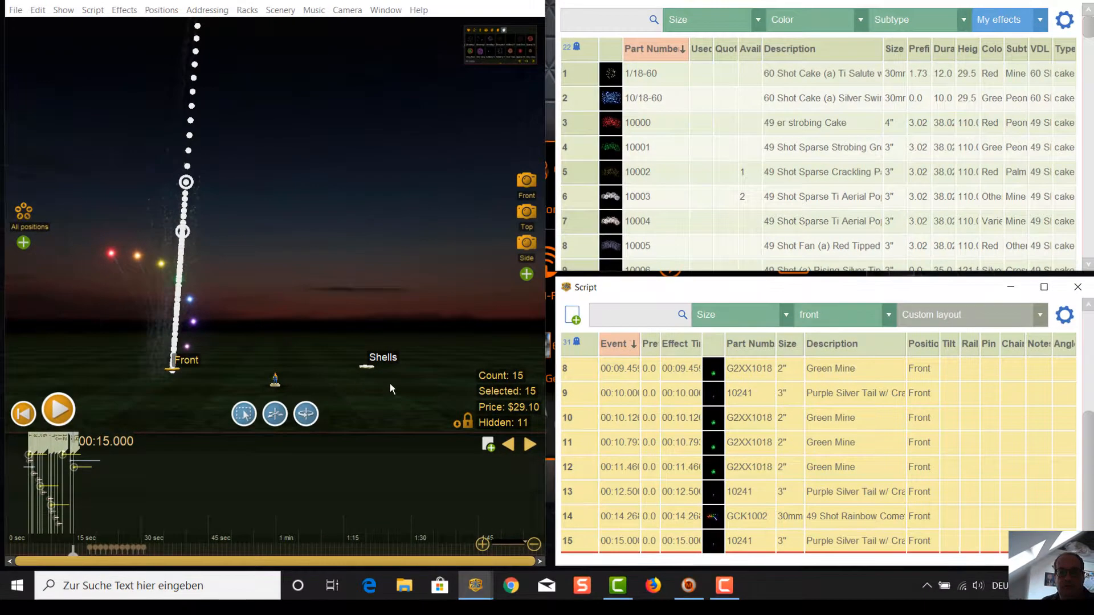
scroll(390, 384, up, 1)
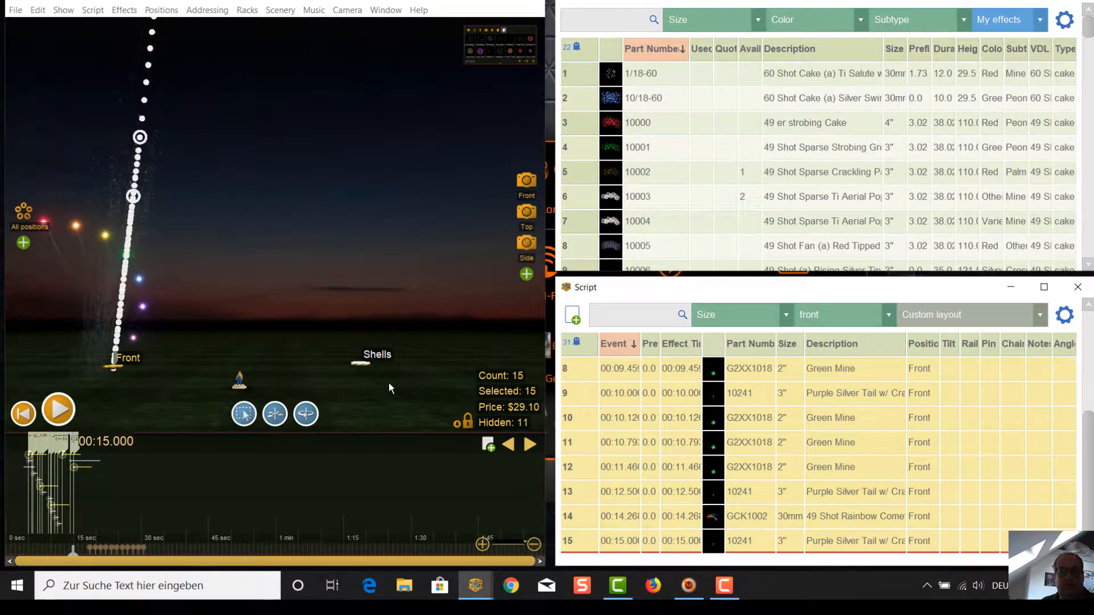
scroll(390, 382, down, 2)
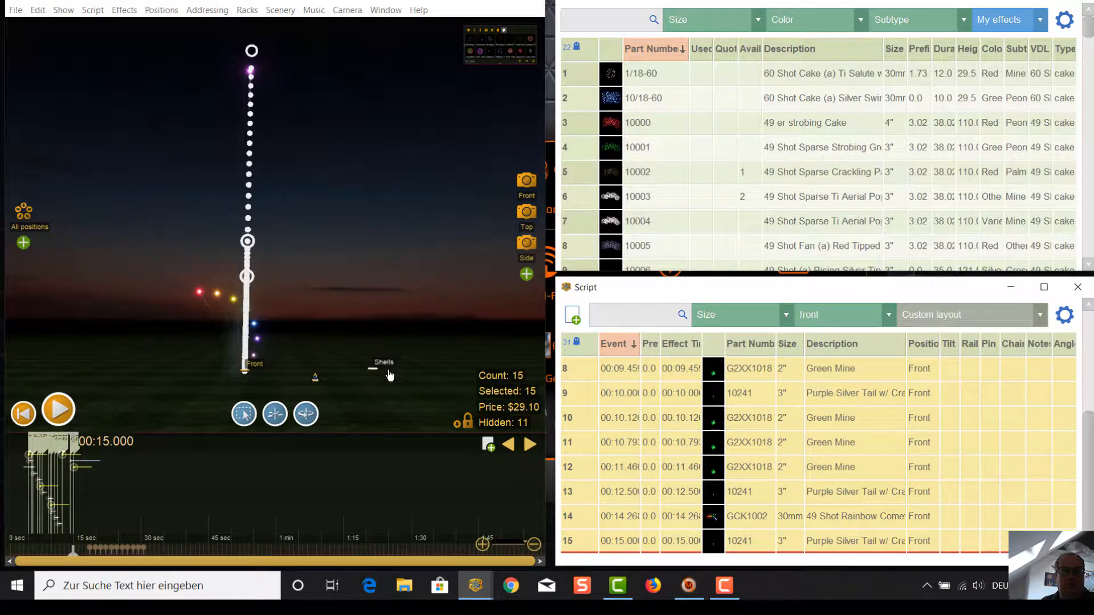
Step: Create an addressing blueprint named front, sorting by Position, Size, then Event Time
click(214, 11)
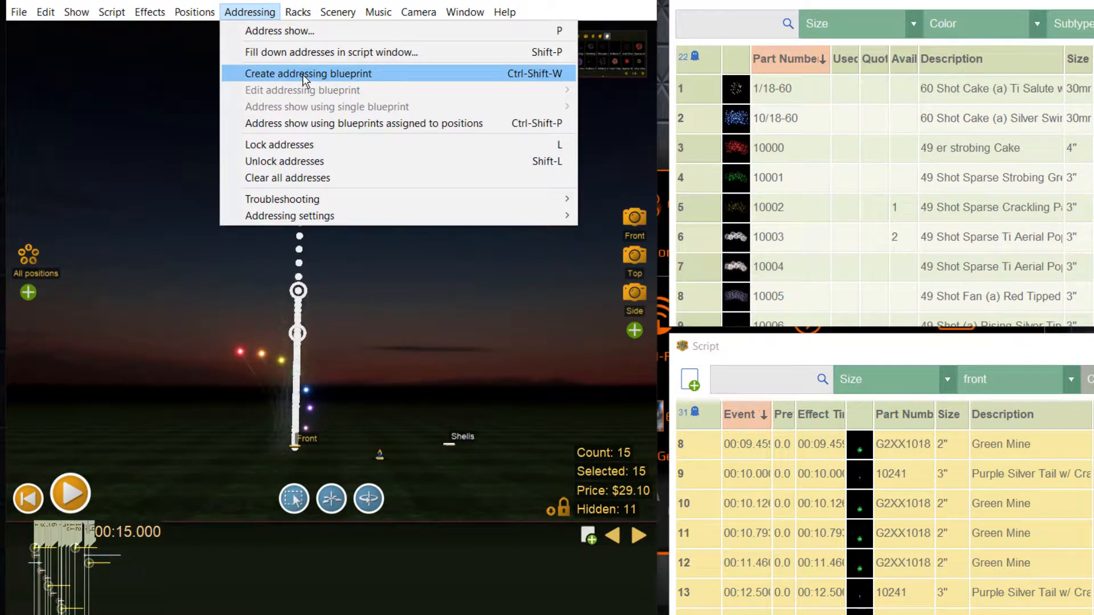
click(303, 74)
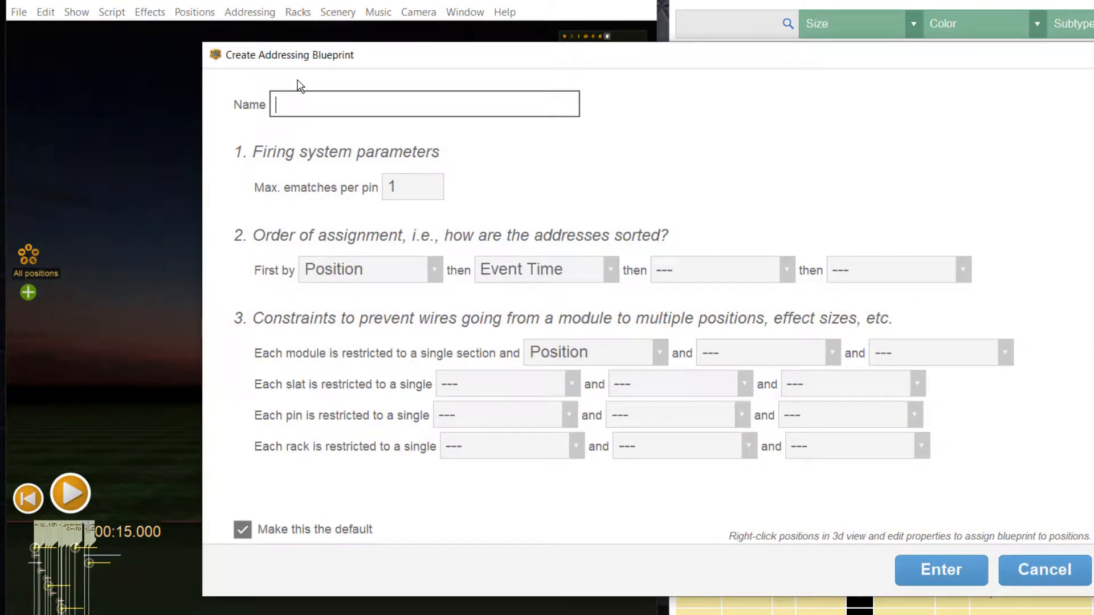
text(front)
click(611, 269)
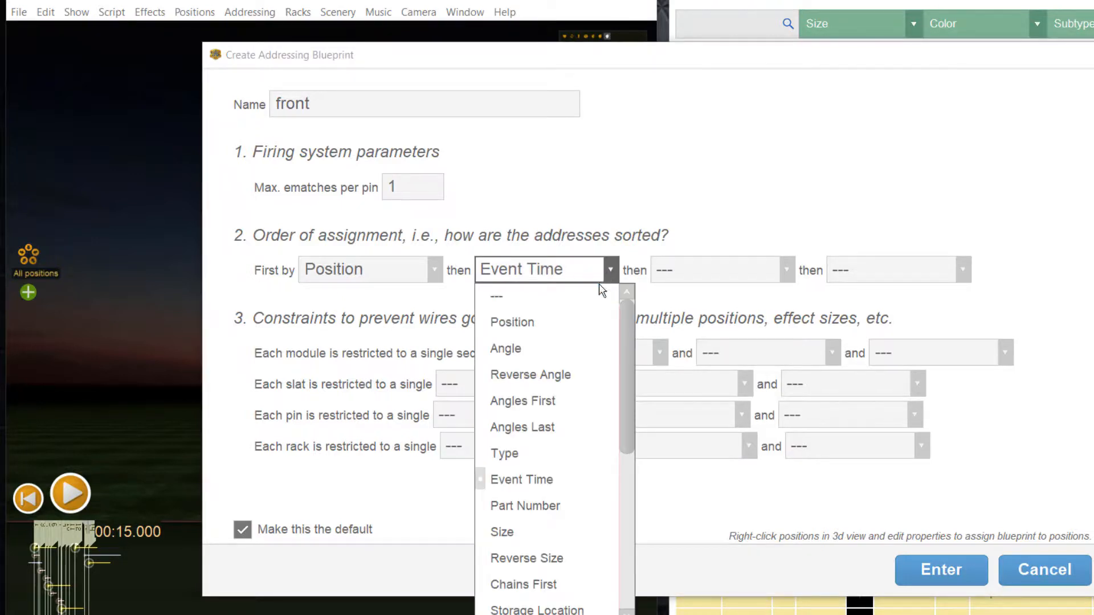
scroll(590, 412, down, 1)
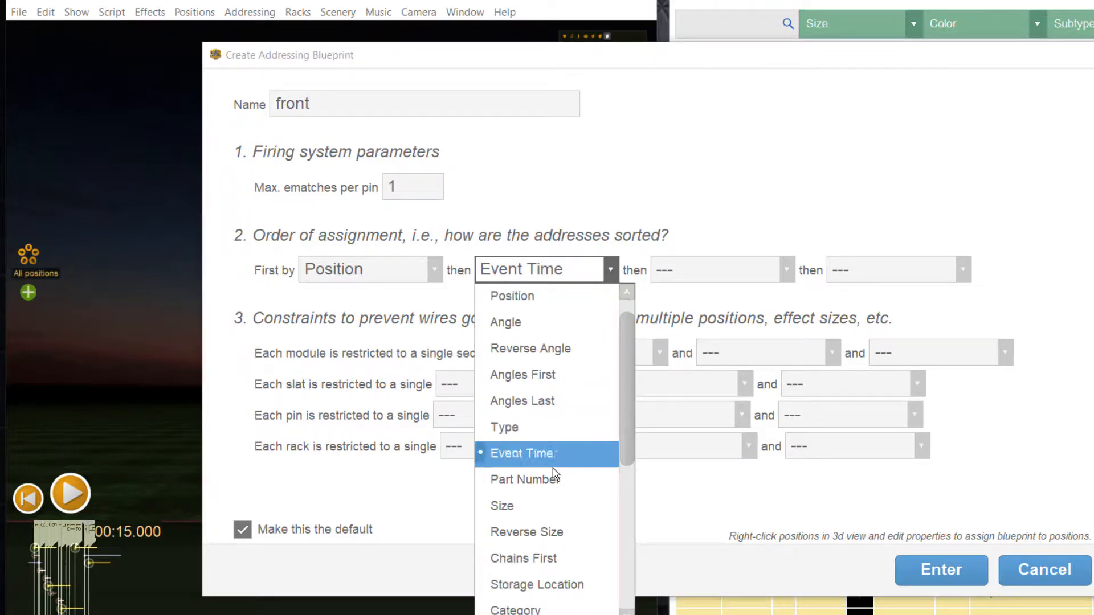
click(538, 503)
click(788, 270)
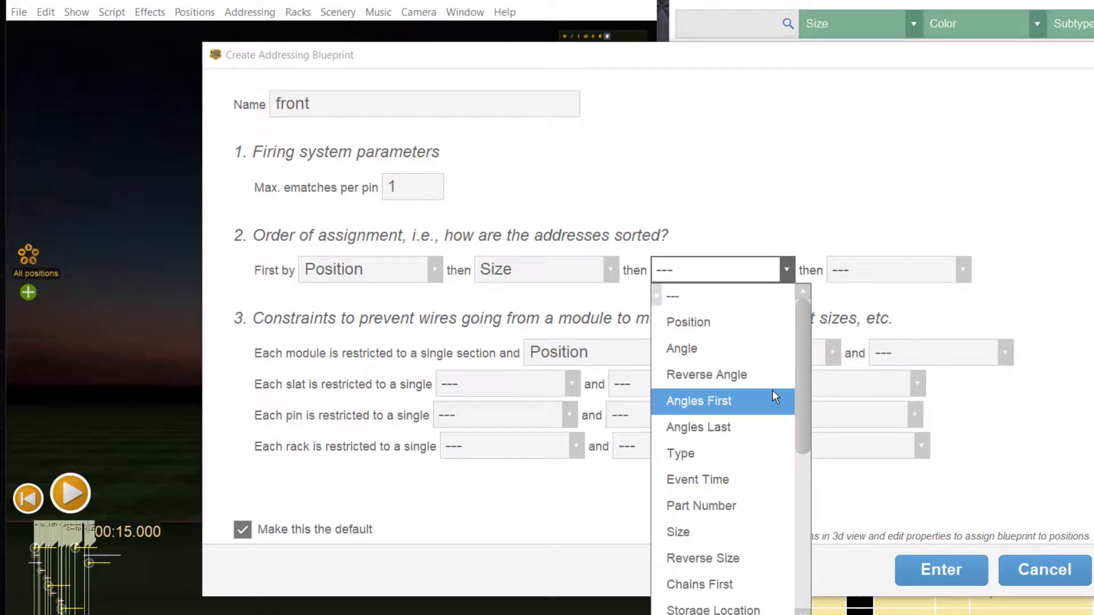
scroll(771, 390, down, 1)
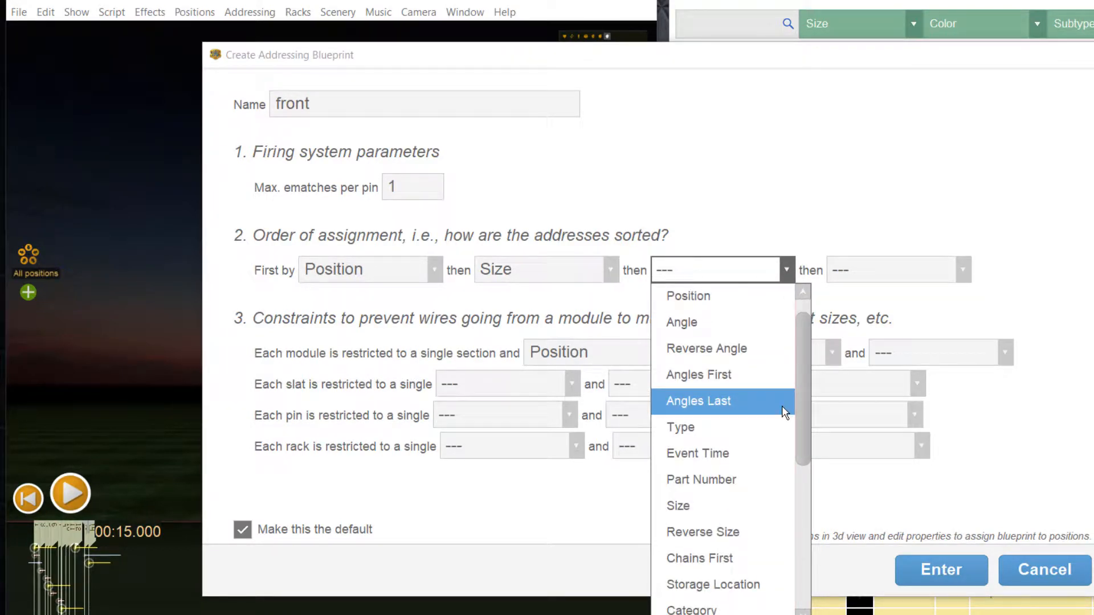
scroll(781, 406, down, 1)
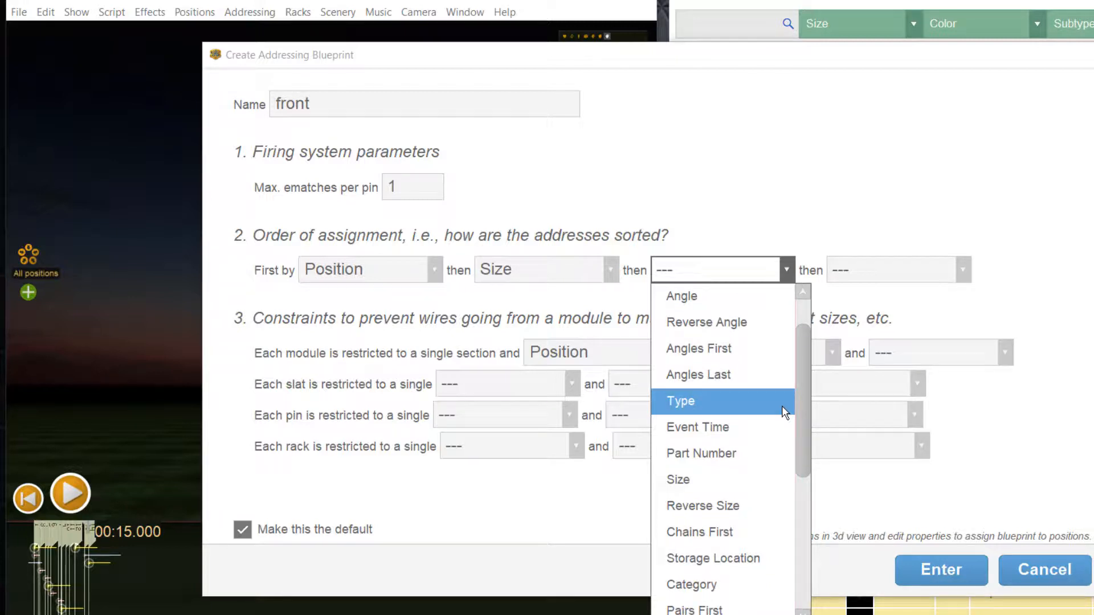
click(759, 426)
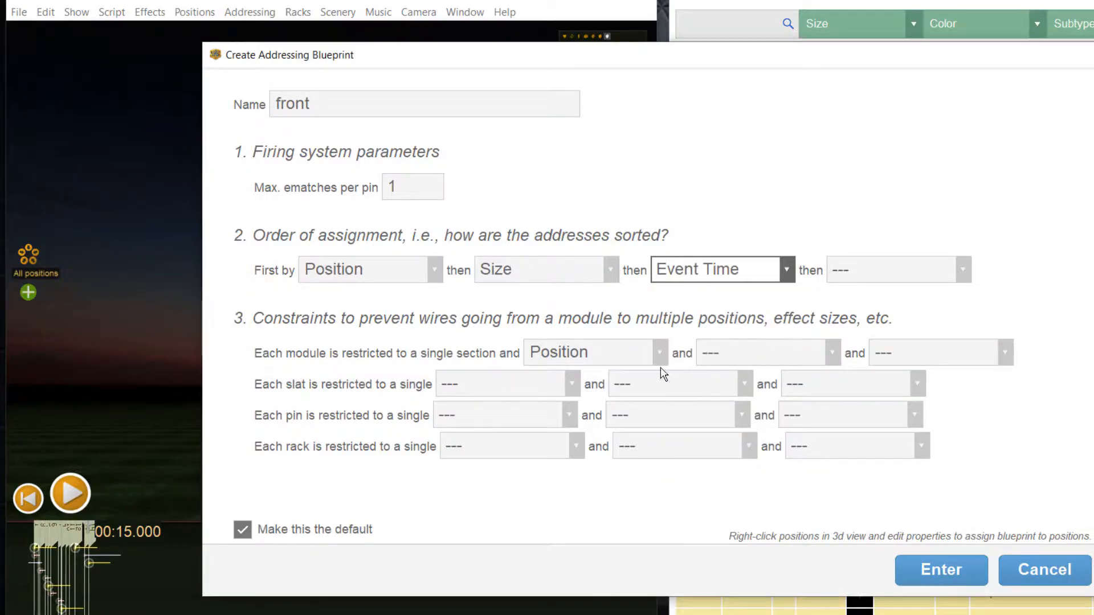
Step: Also restrict each module to one Type, and save the front blueprint
click(833, 354)
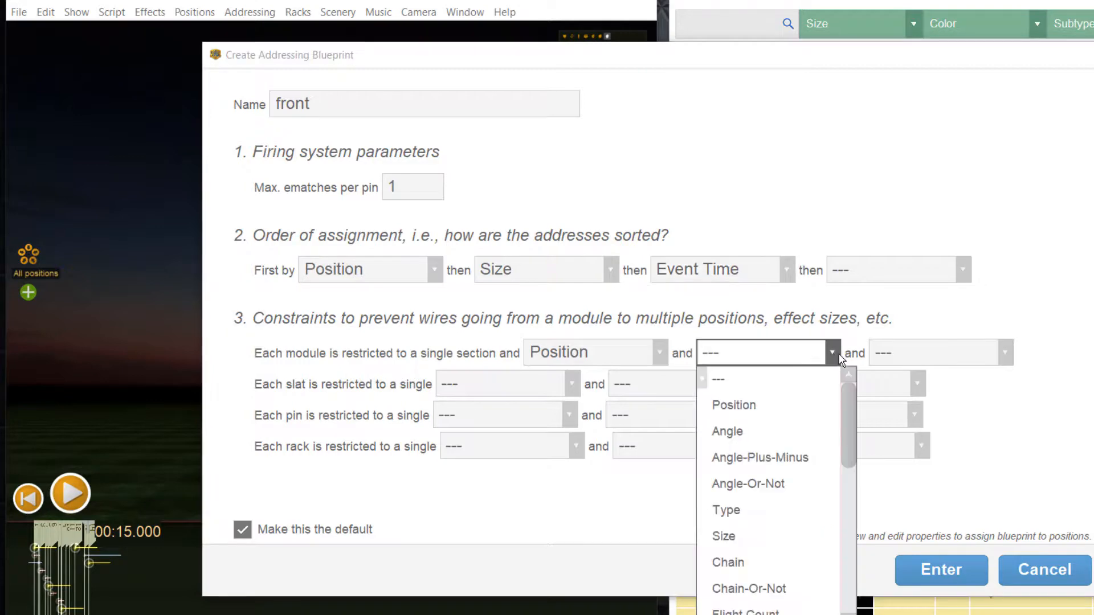
click(786, 509)
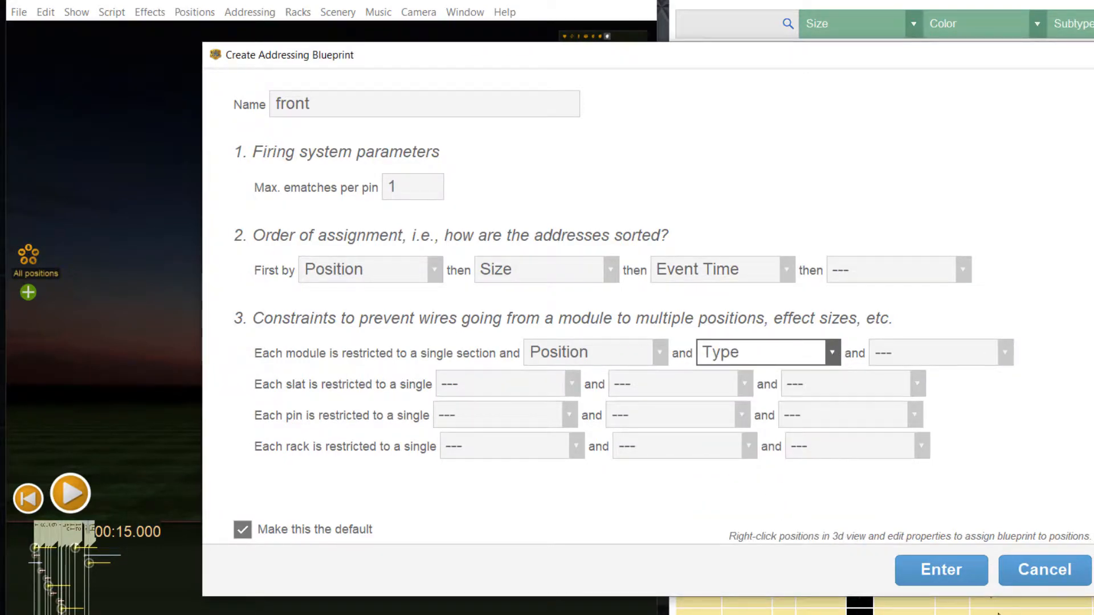
click(946, 567)
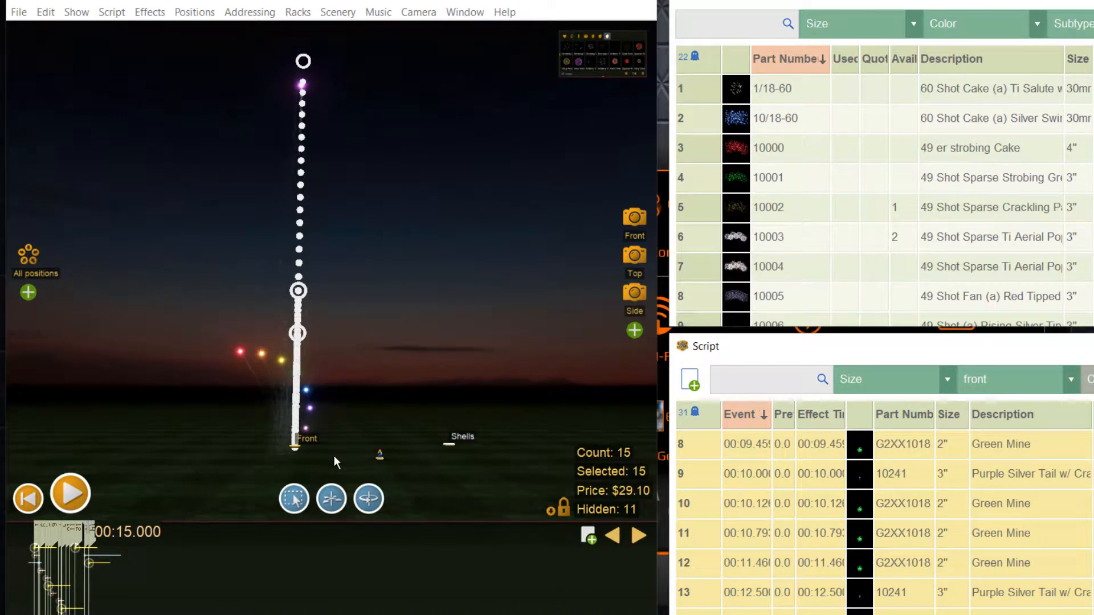
Step: Set the Front position's Addressing Blueprint property to front
right_click(320, 449)
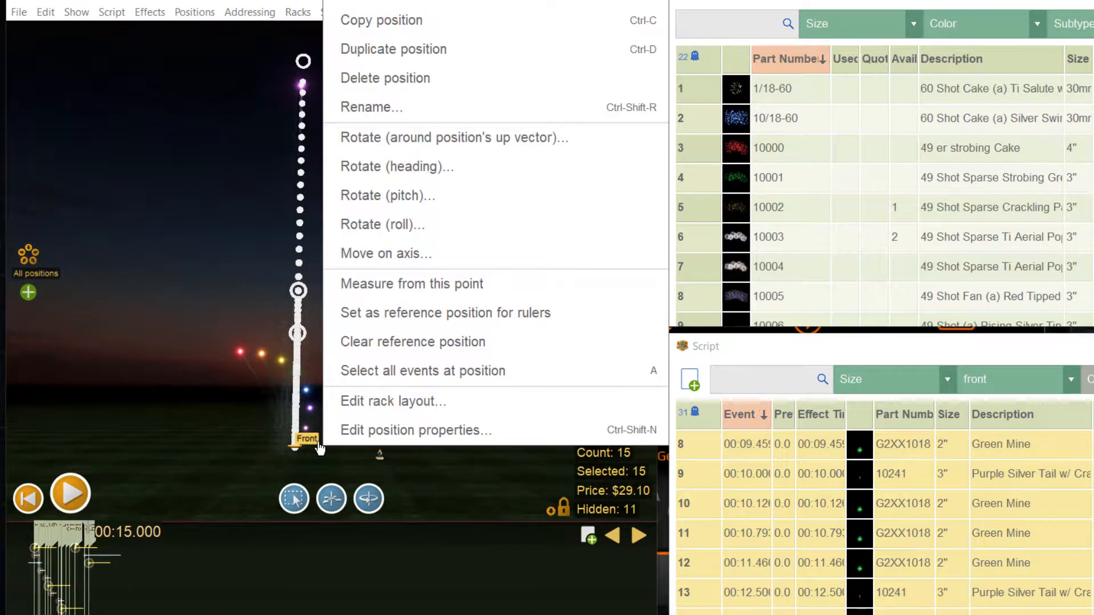
click(351, 433)
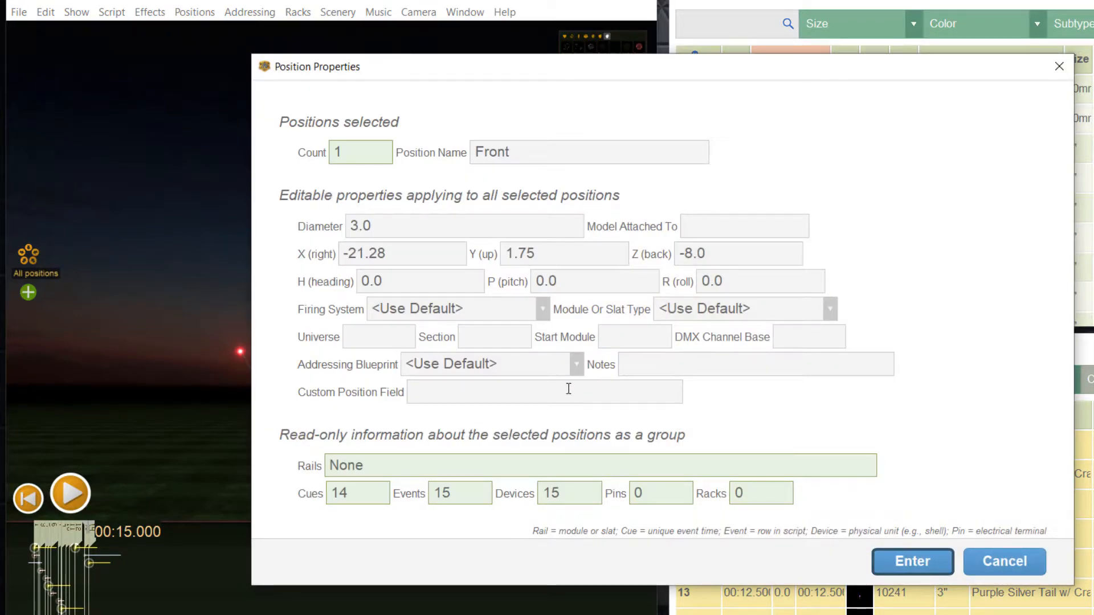
click(576, 364)
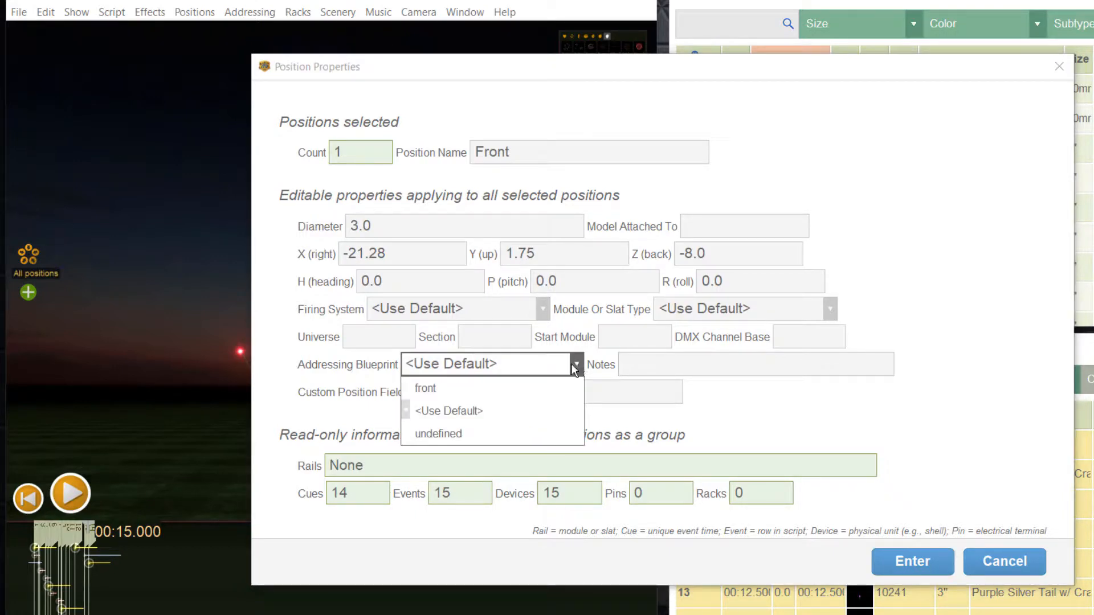
click(466, 390)
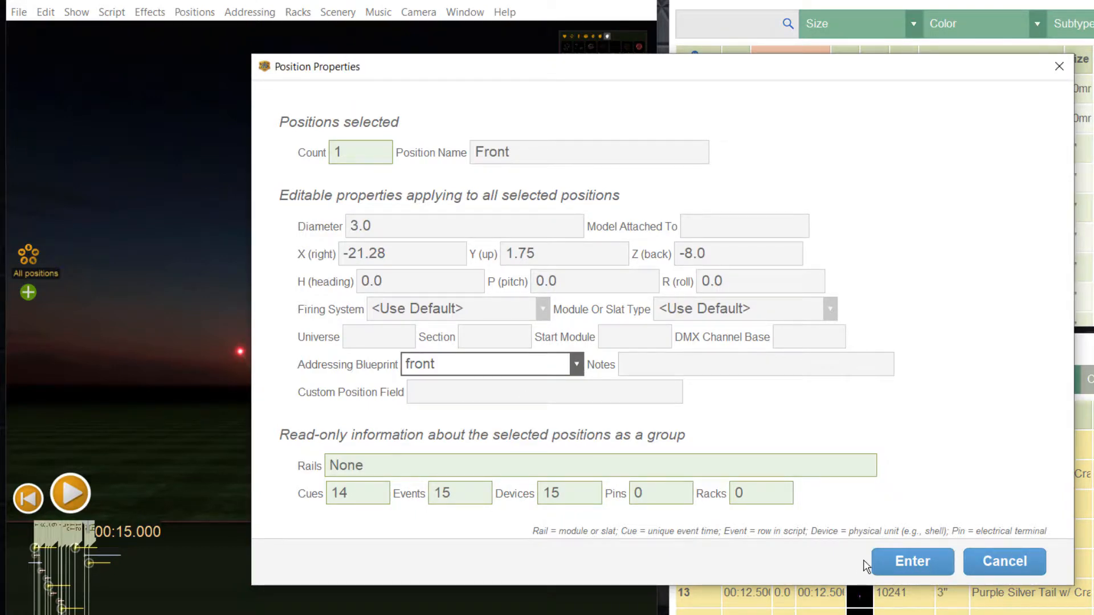
click(888, 563)
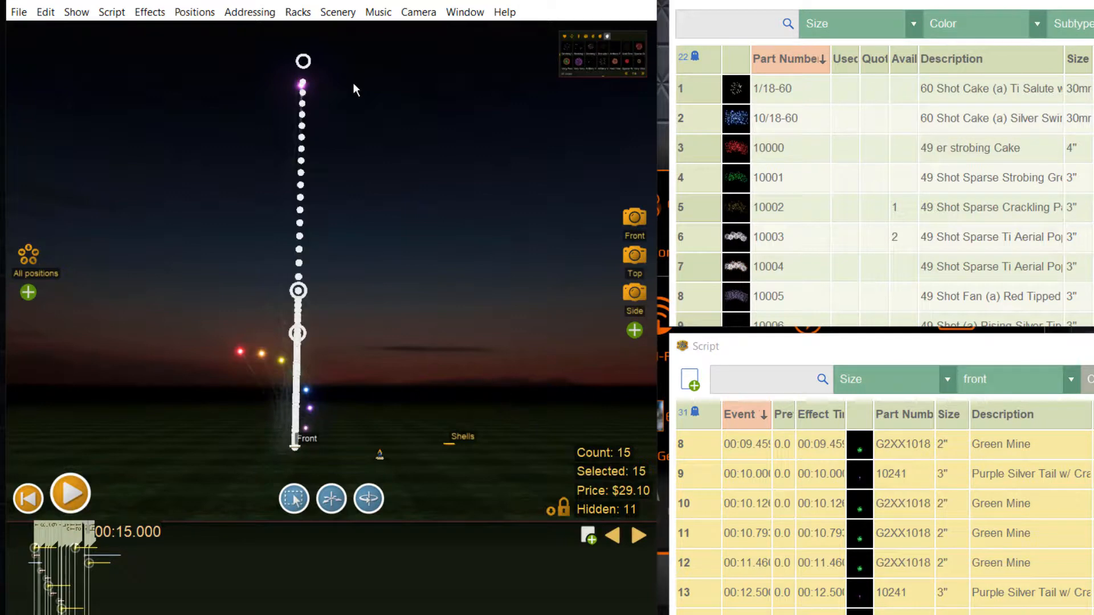
click(265, 14)
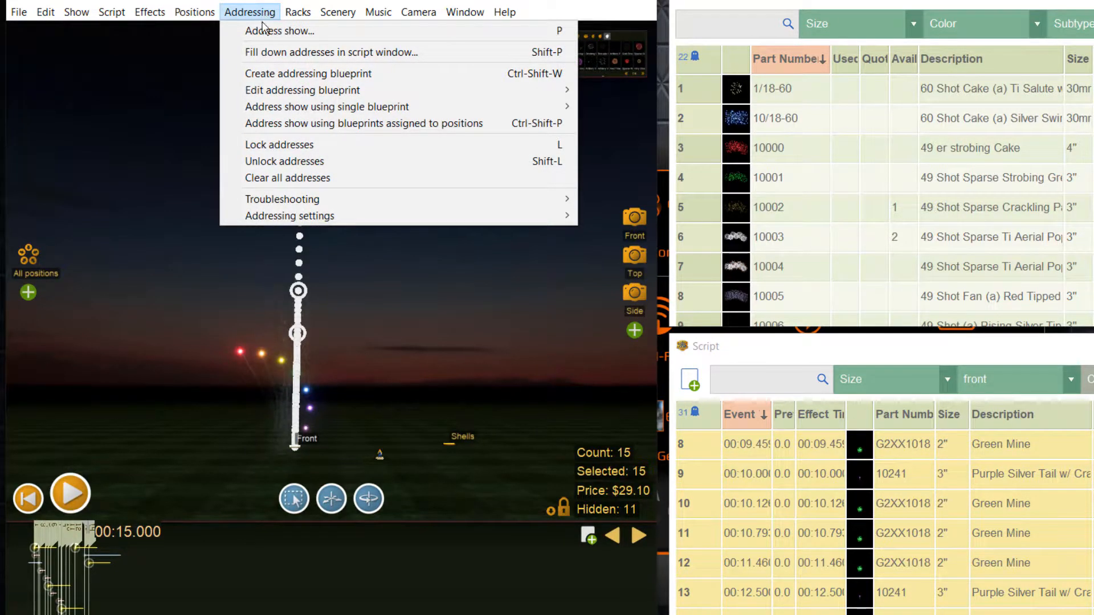
Step: Create a shell addressing blueprint that also restricts each module to one Part Number
click(277, 75)
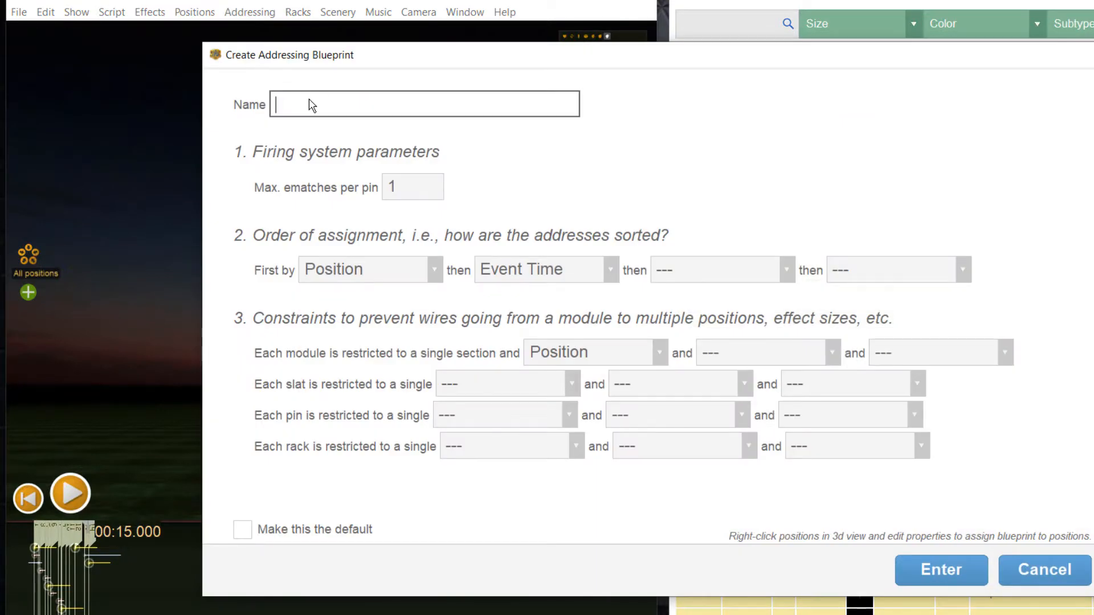
text(S)
text(ell)
click(832, 354)
scroll(826, 375, down, 4)
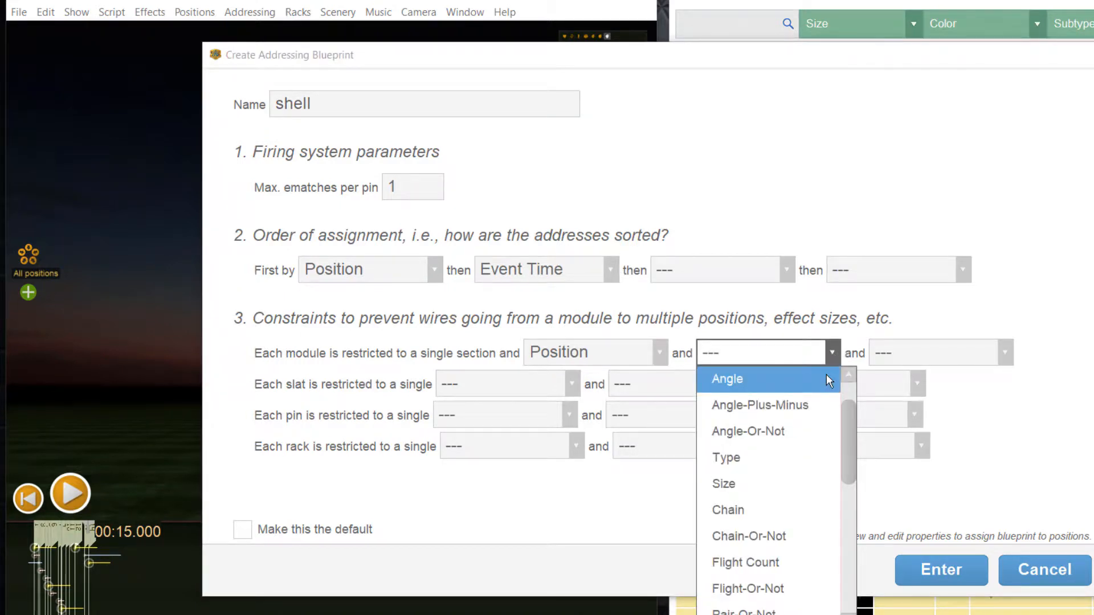
scroll(827, 374, down, 2)
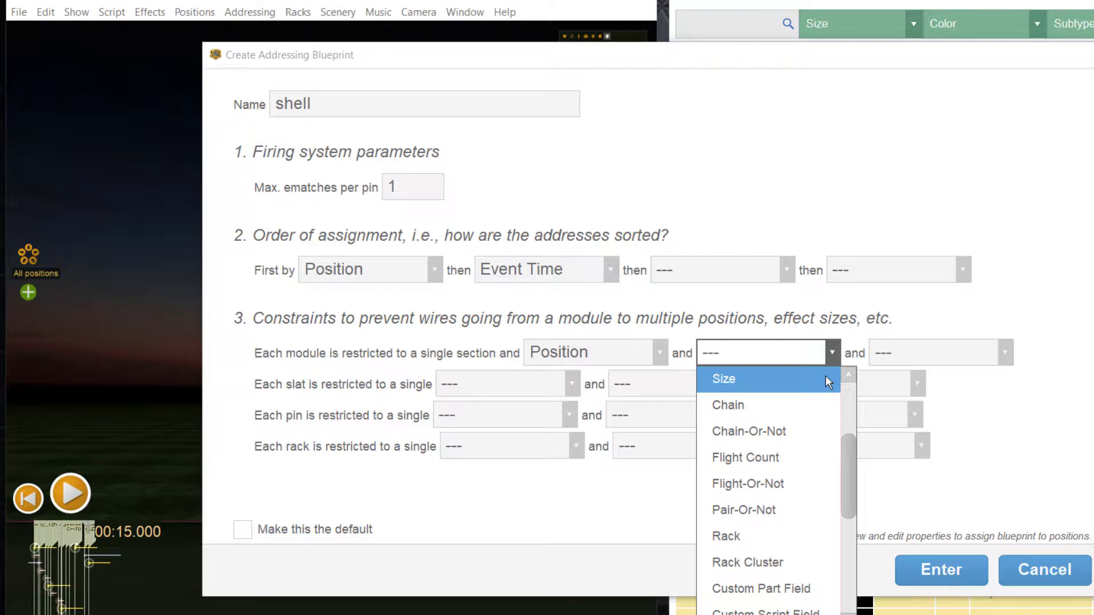
scroll(826, 375, down, 1)
scroll(819, 431, down, 1)
scroll(819, 431, down, 1)
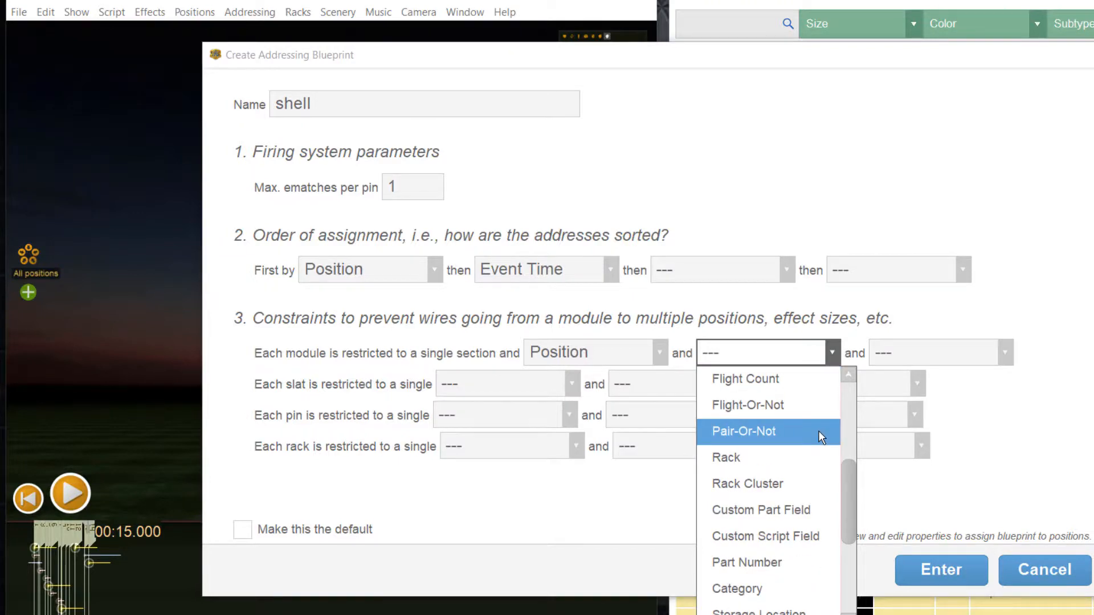
click(795, 561)
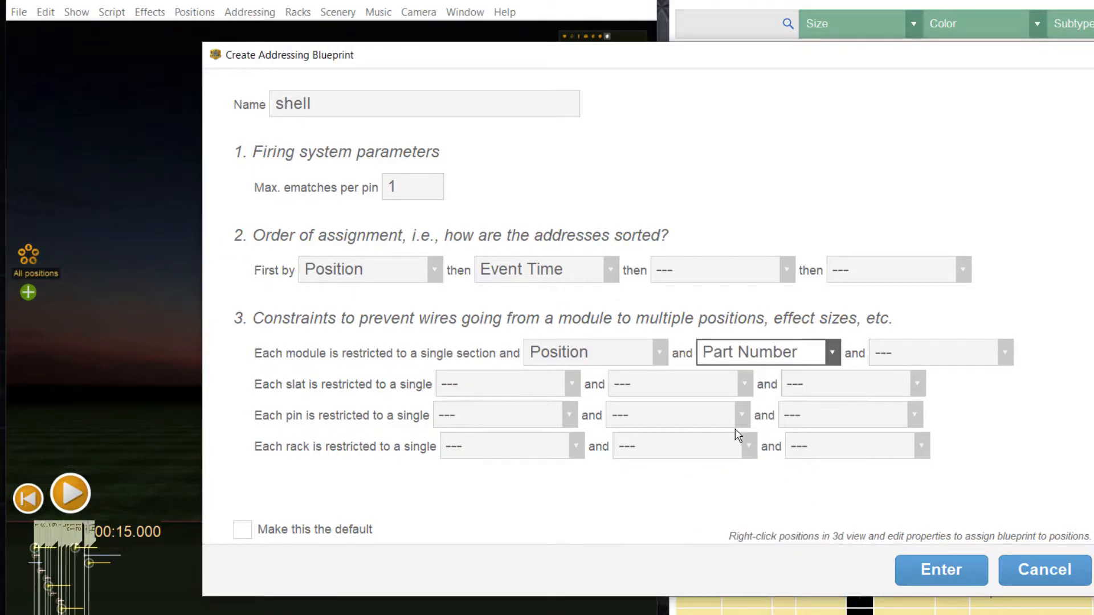
click(941, 571)
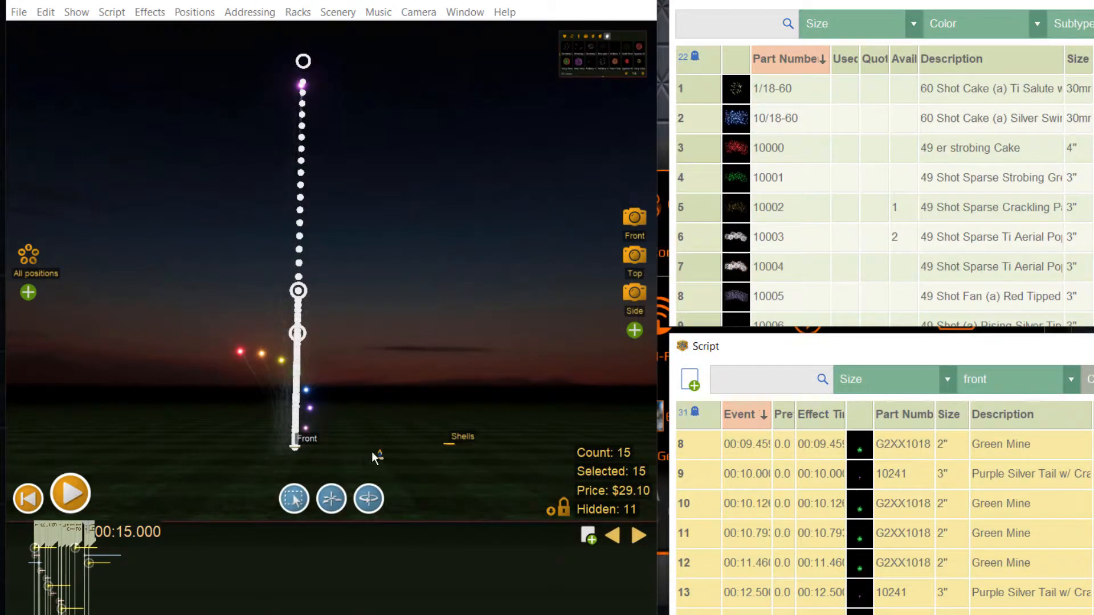
Step: Assign the shell blueprint to the Shells position in its properties
right_click(462, 447)
click(495, 440)
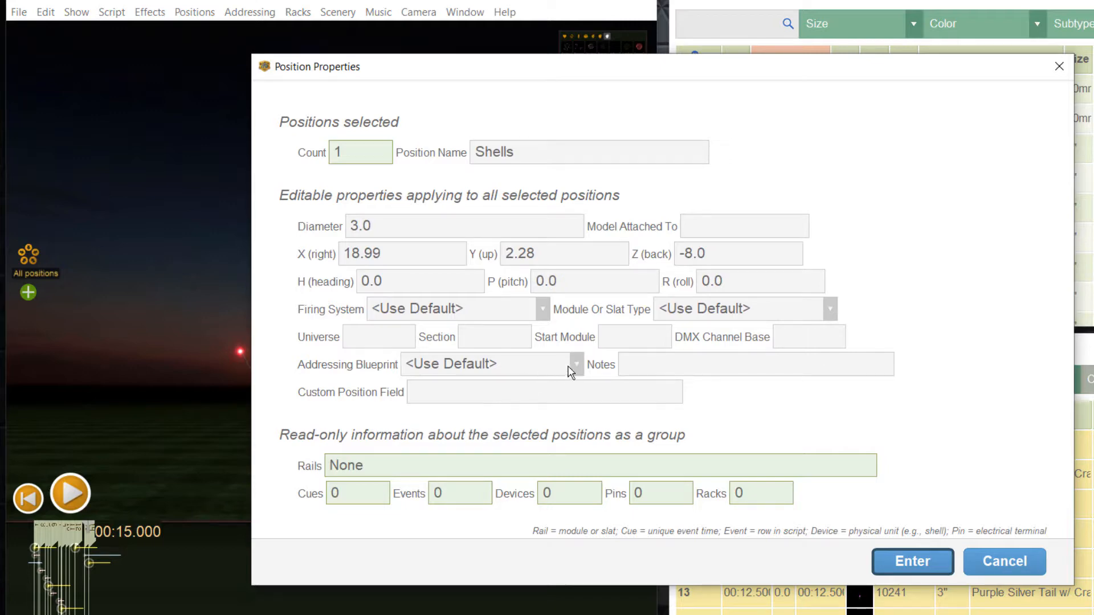
click(586, 364)
click(466, 409)
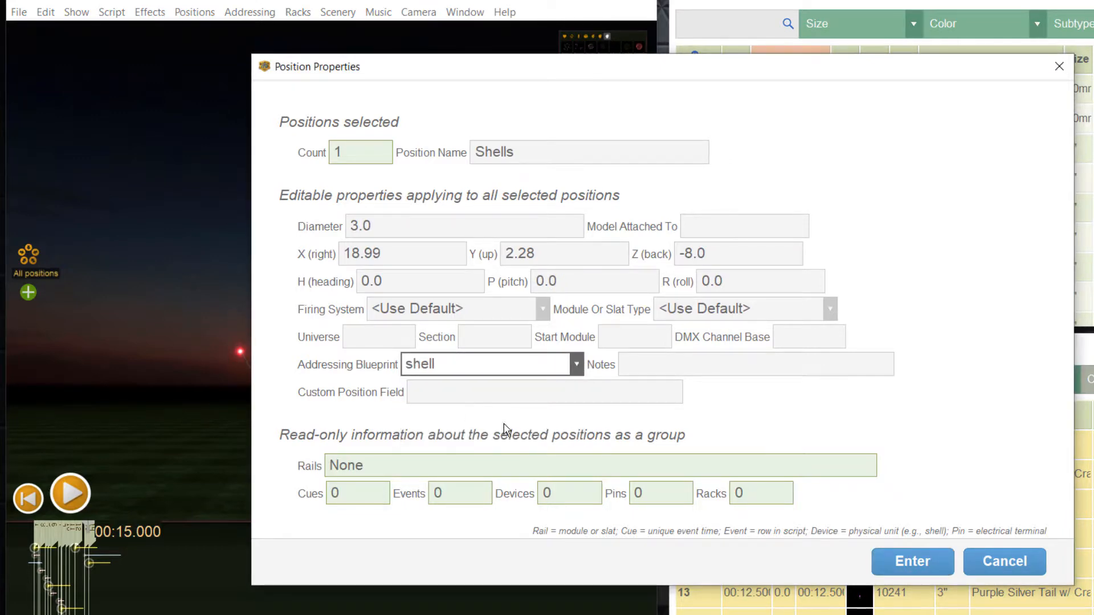
click(907, 563)
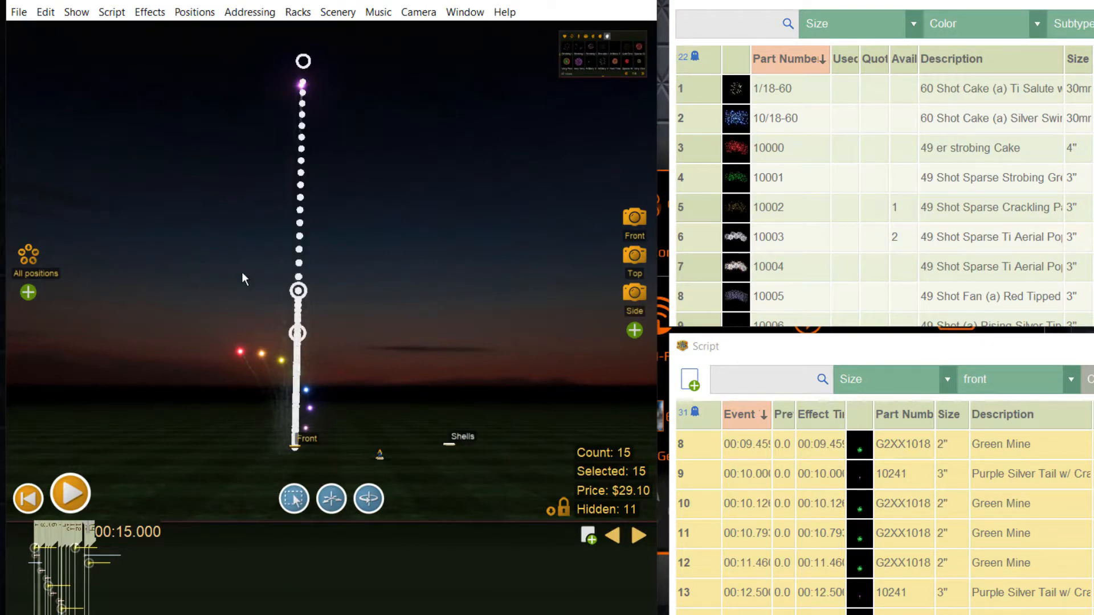
Step: Address the show using each position's blueprint and dismiss the Success summary
click(241, 15)
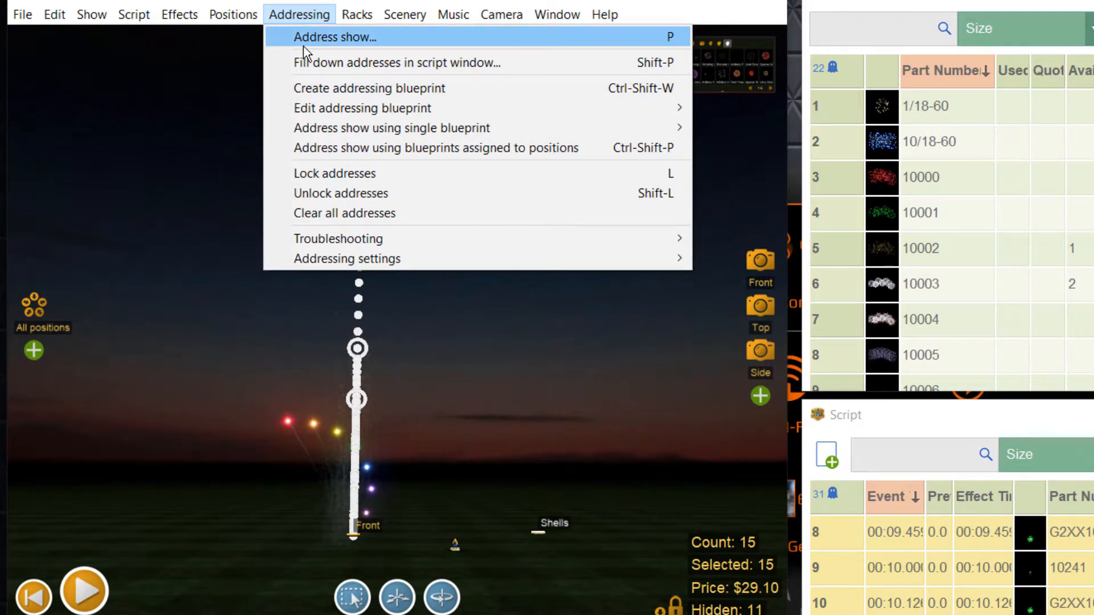
mouse_move(389, 110)
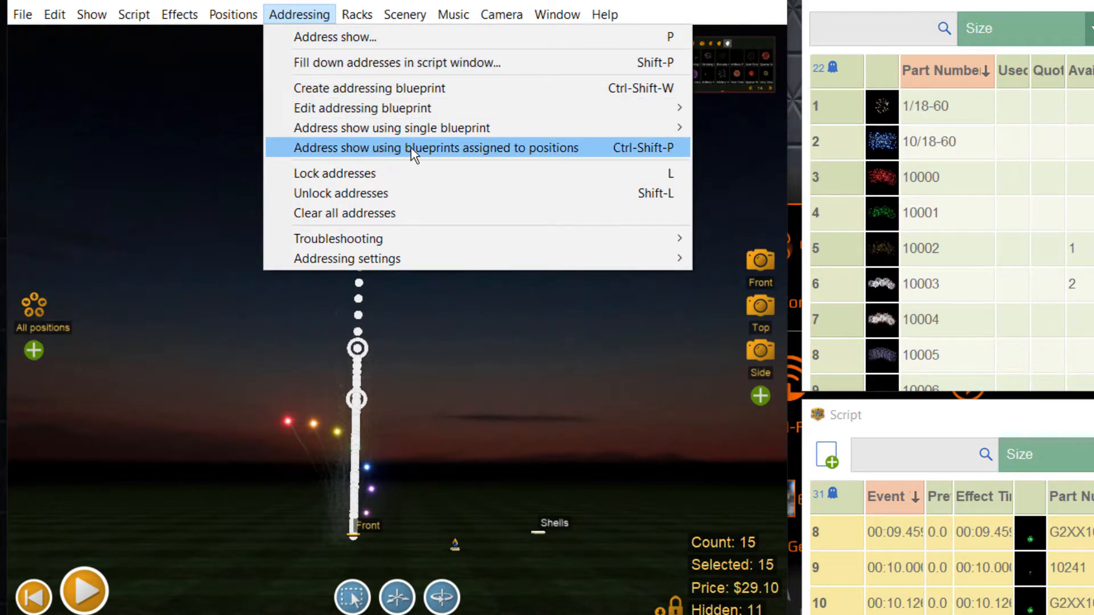
click(495, 148)
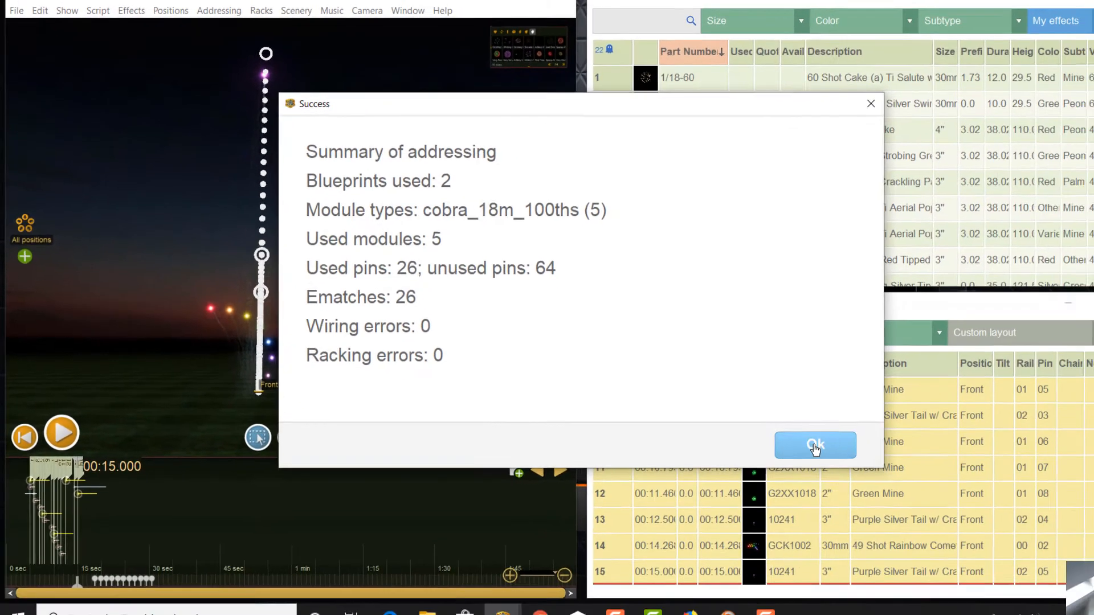
click(1015, 554)
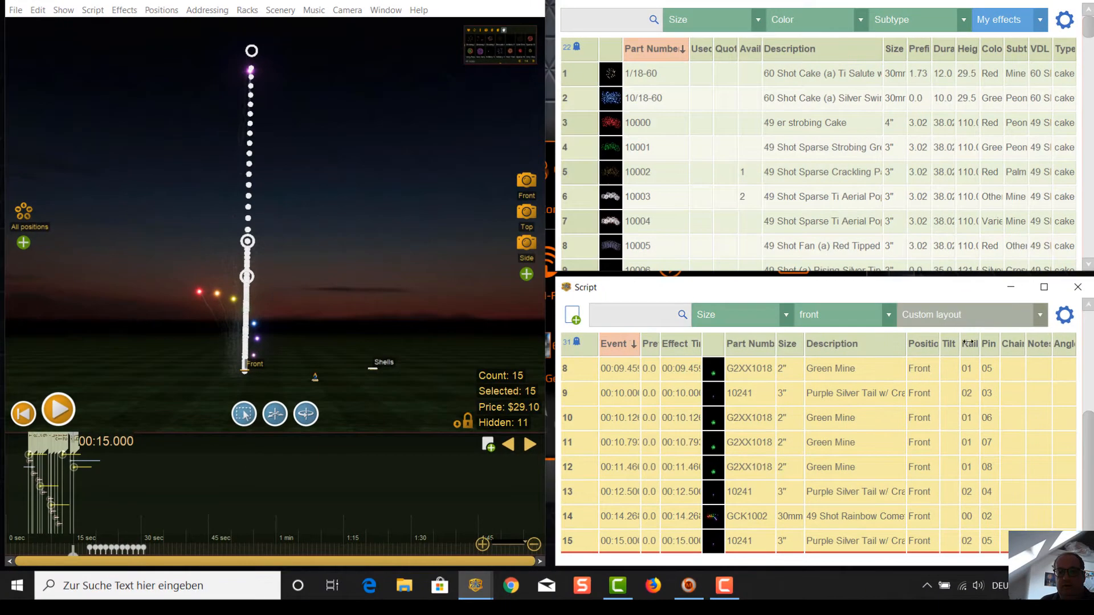
Step: Maximize the Script window, unhide the Type column, and sort the rows by Type
click(1045, 288)
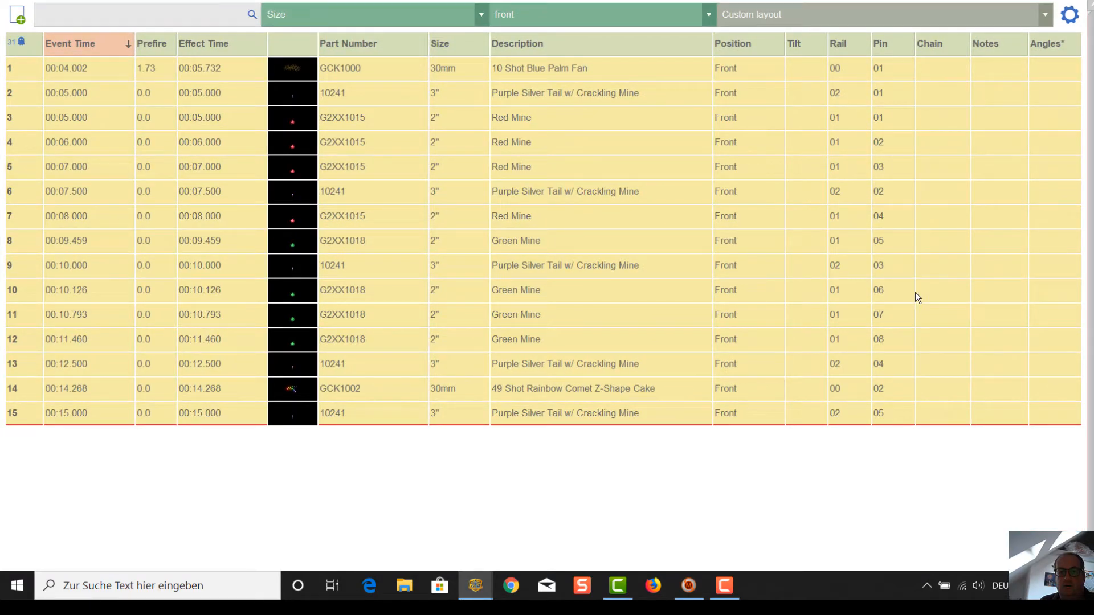
click(1070, 17)
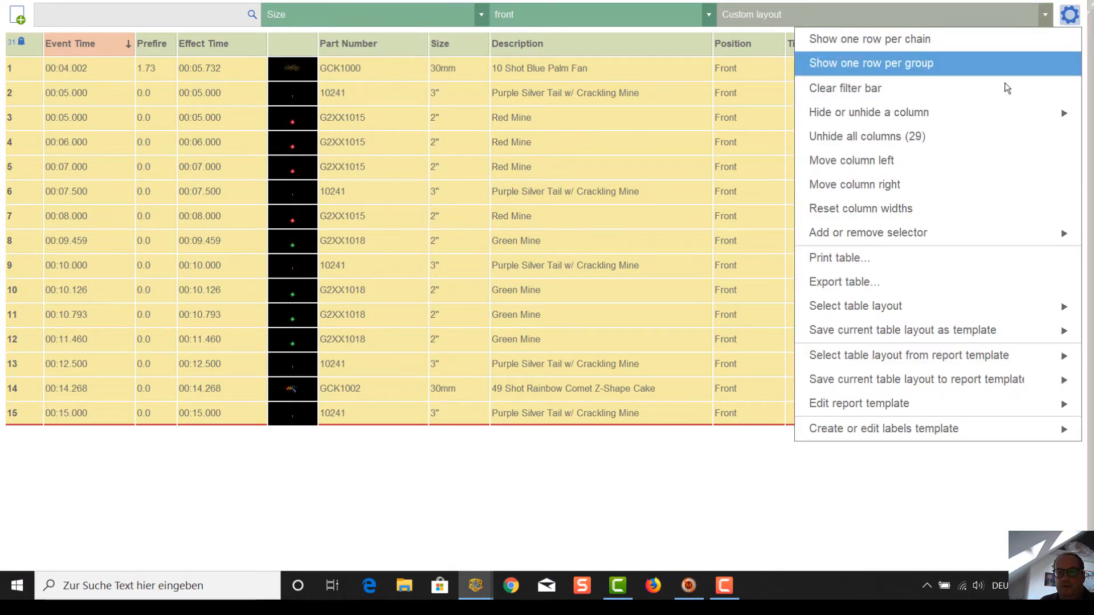
mouse_move(944, 118)
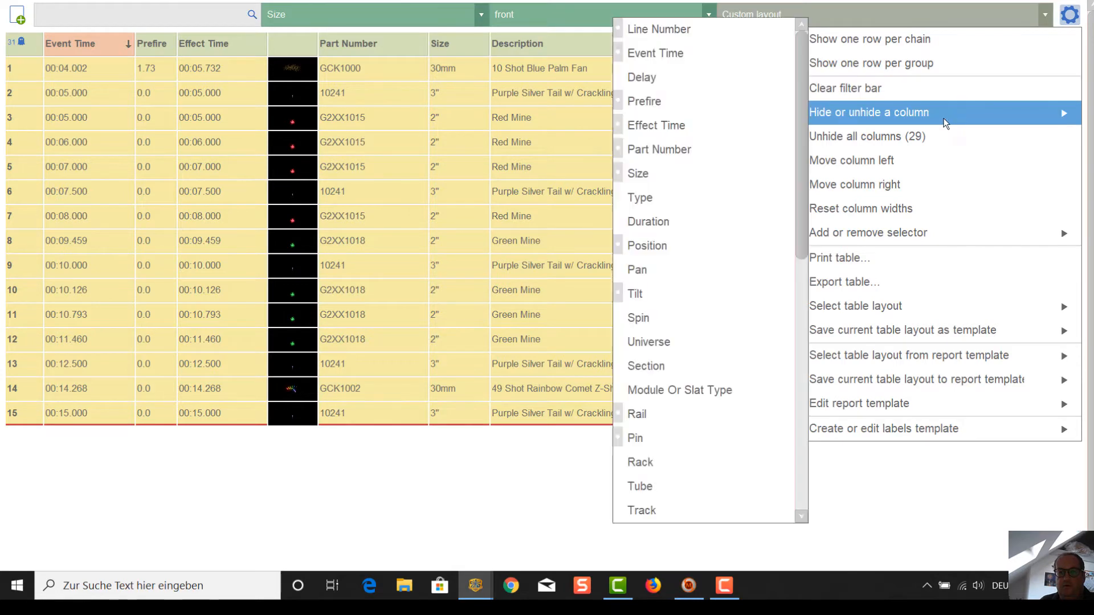
click(651, 196)
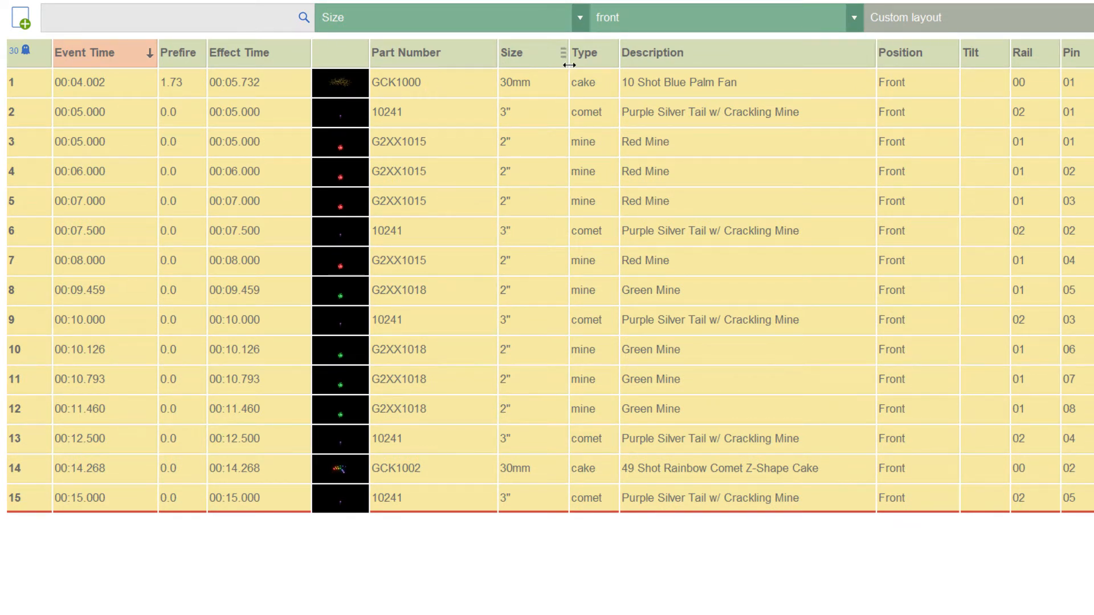
click(589, 55)
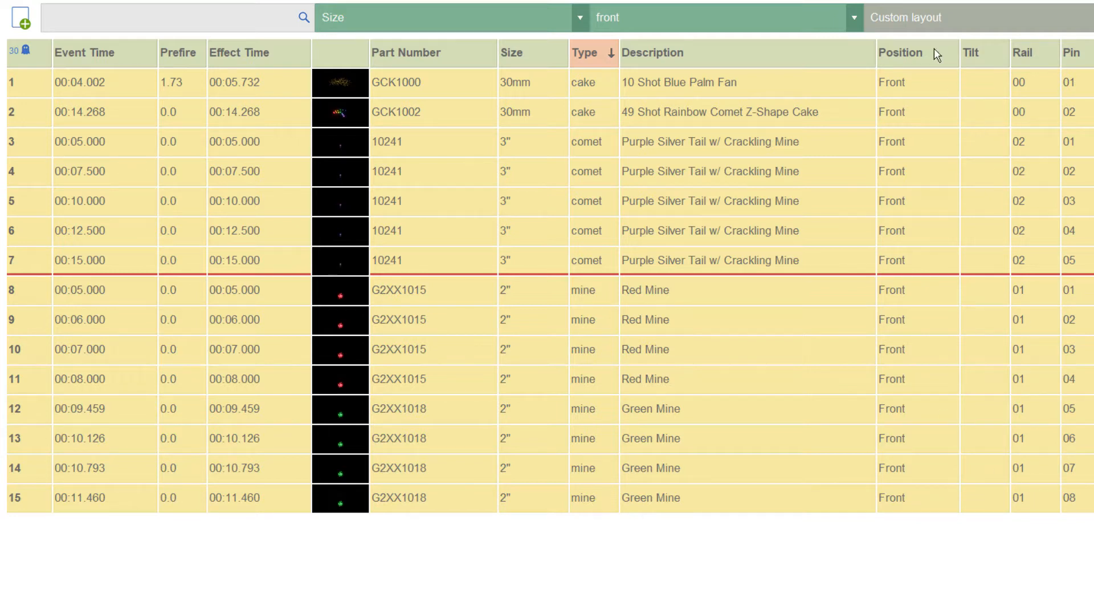
Step: Filter the script to the Shells (11) position
click(854, 18)
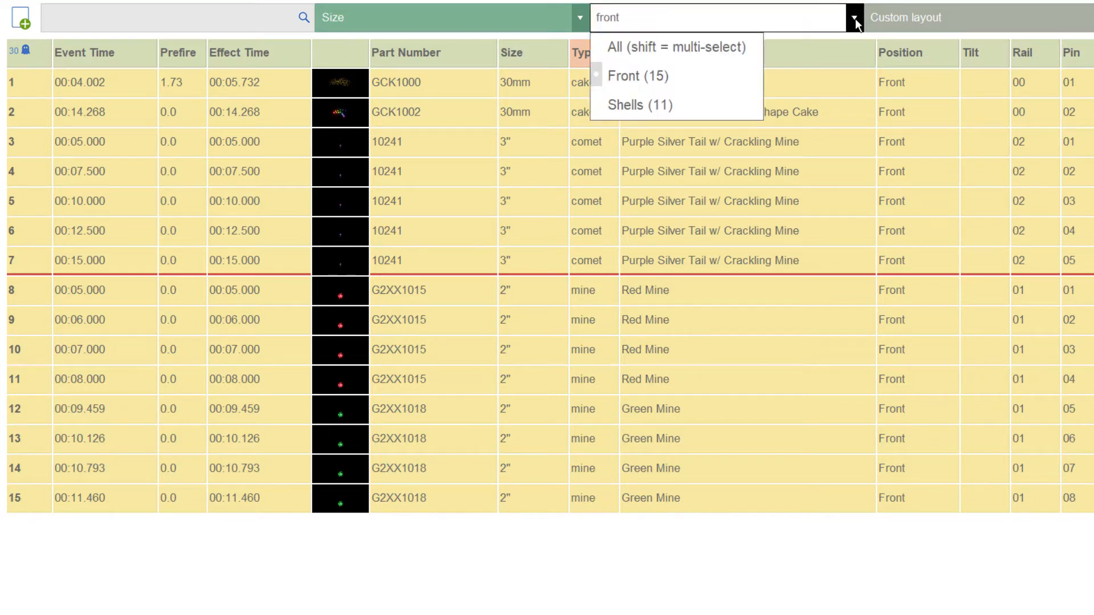
click(624, 107)
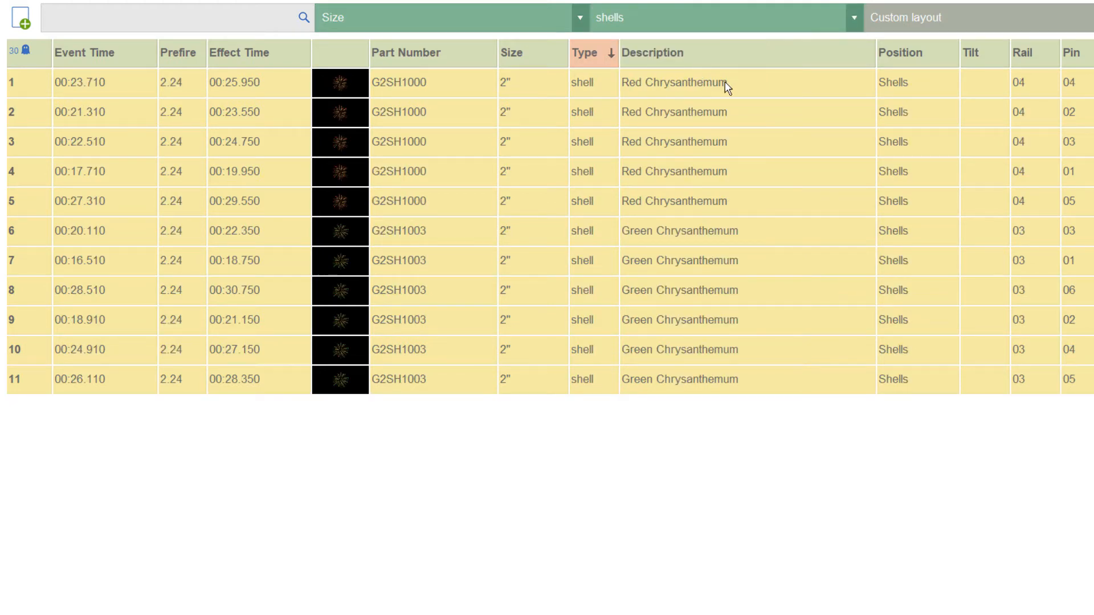